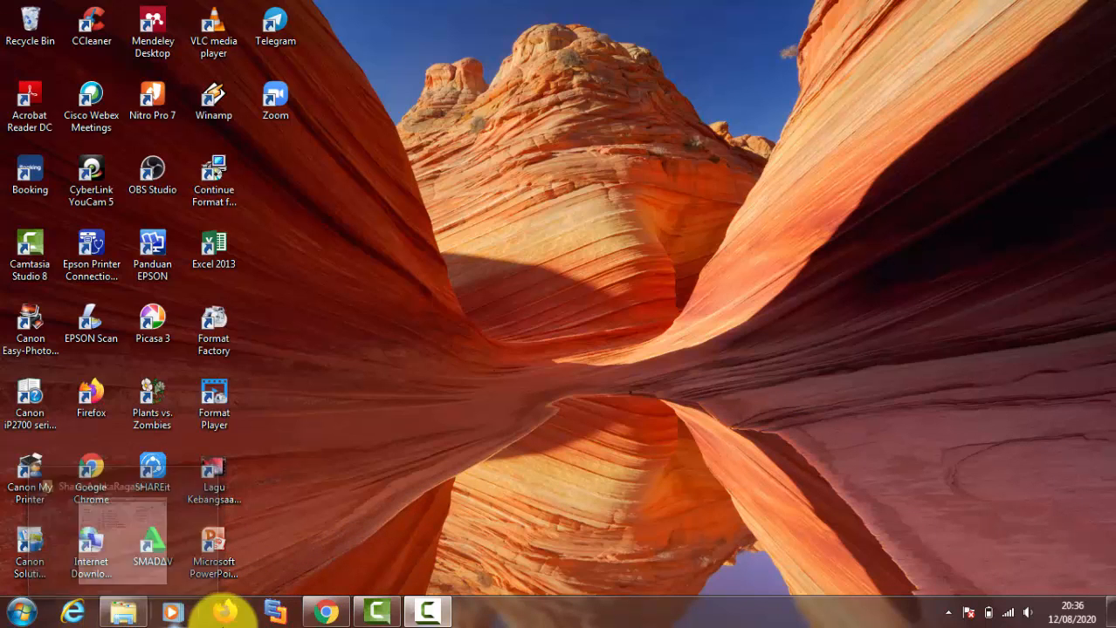
# - Switch to Chrome, search Google for accurate.id and open the Accurate Online website
pyautogui.click(321, 615)
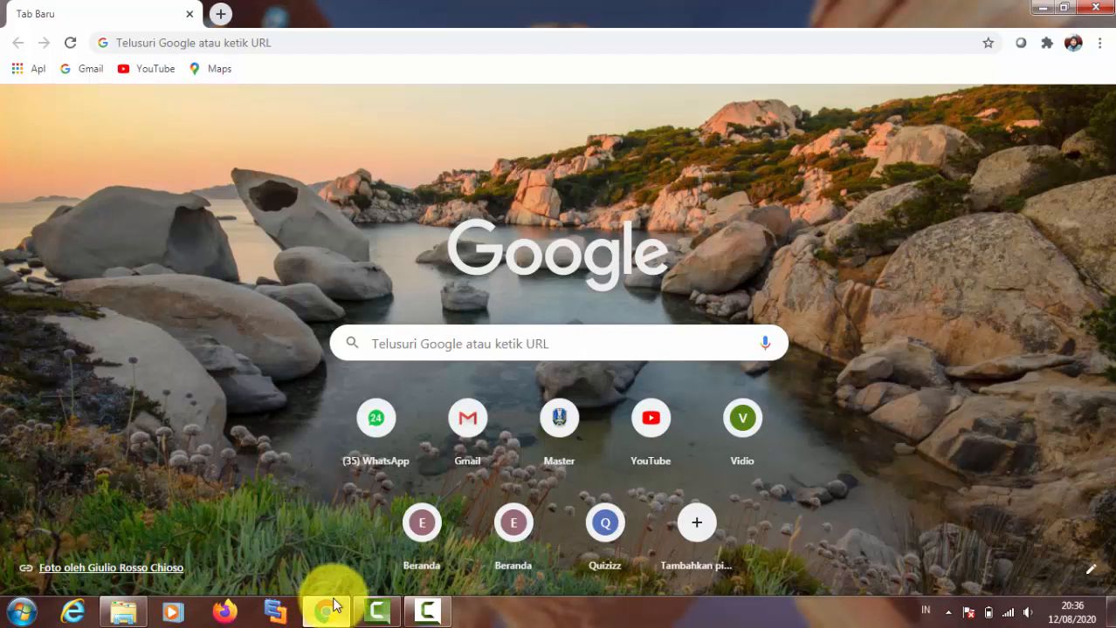
pyautogui.click(427, 349)
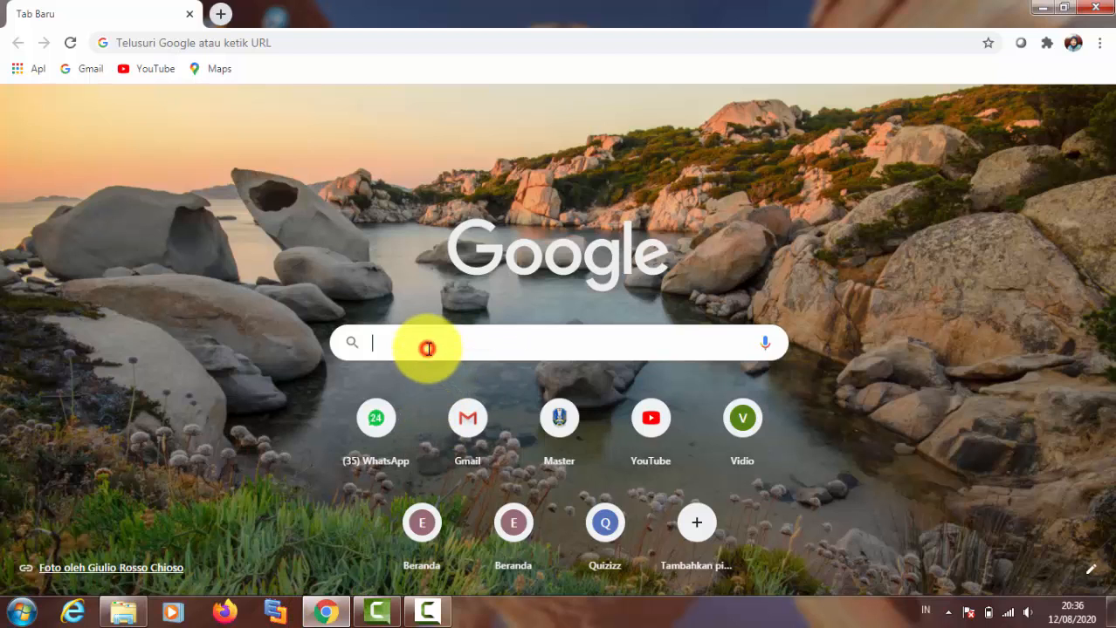
pyautogui.write('accurate')
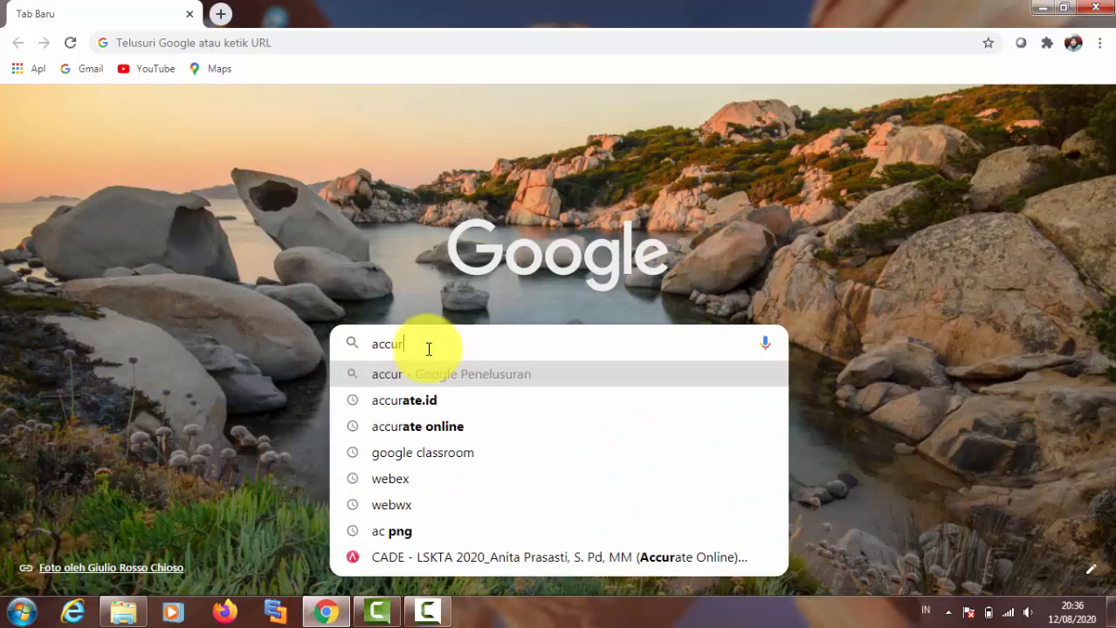
pyautogui.click(431, 402)
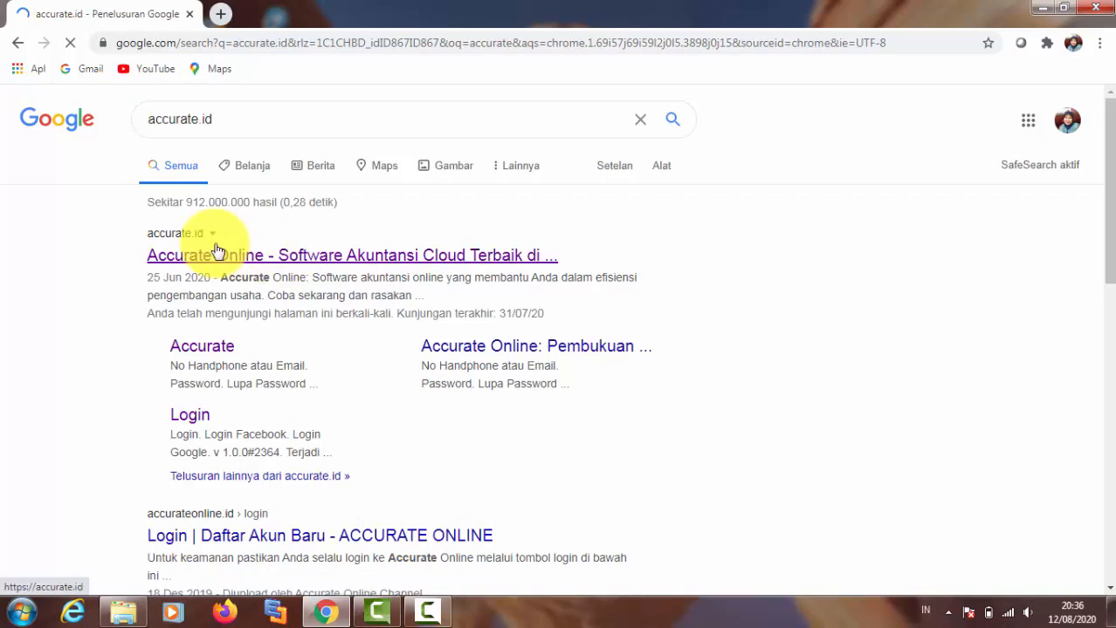
pyautogui.click(186, 255)
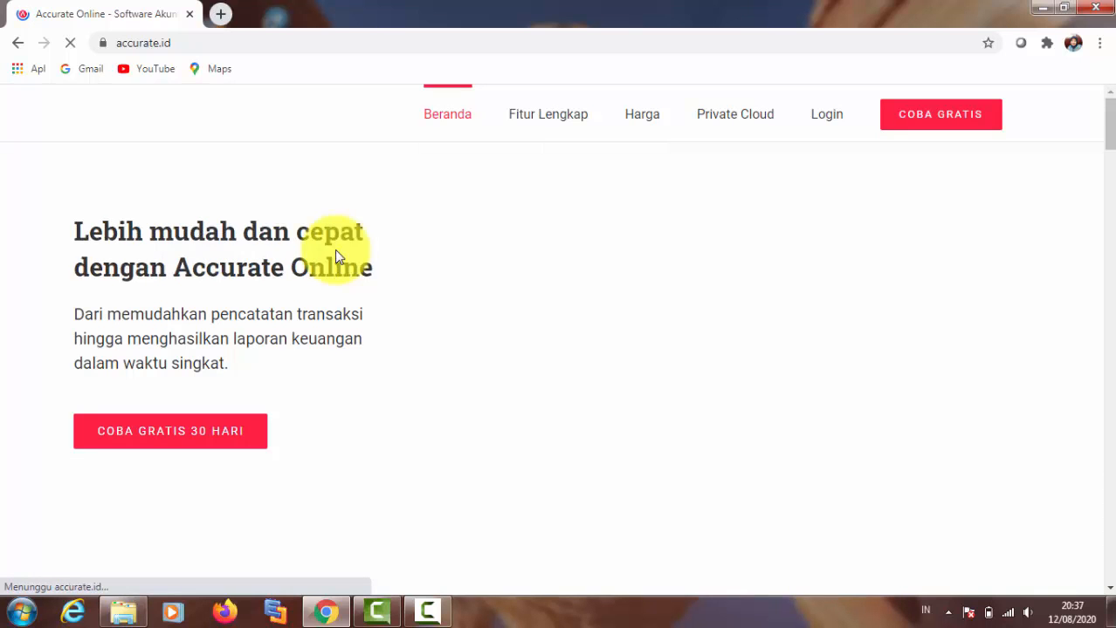
# - Open the Accurate Online login page and sign in with the prefilled account credentials
pyautogui.click(823, 123)
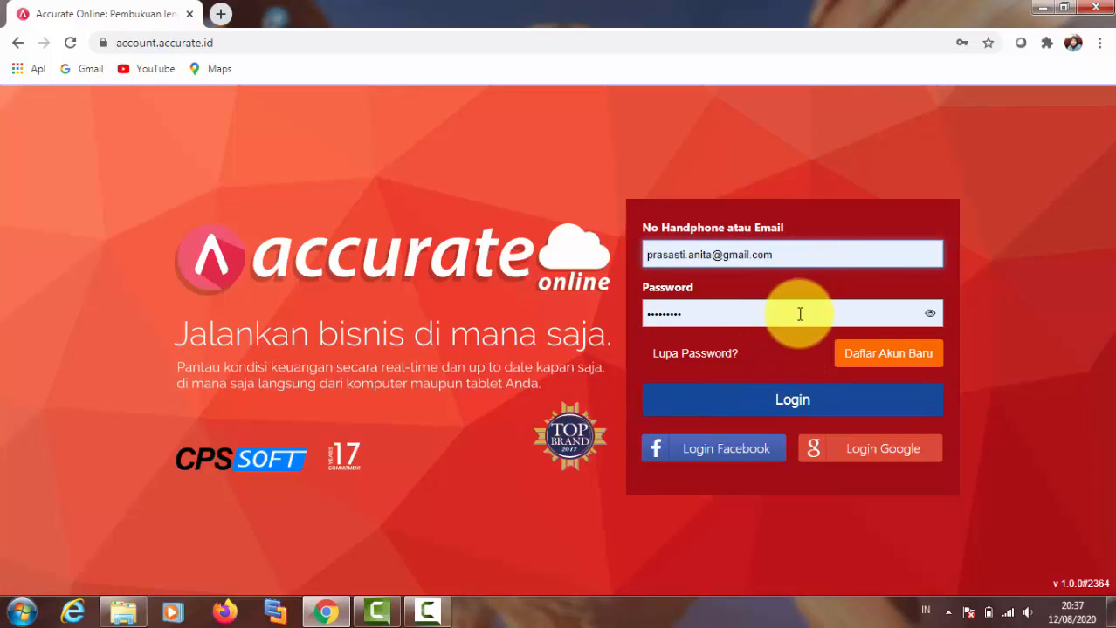
pyautogui.click(801, 402)
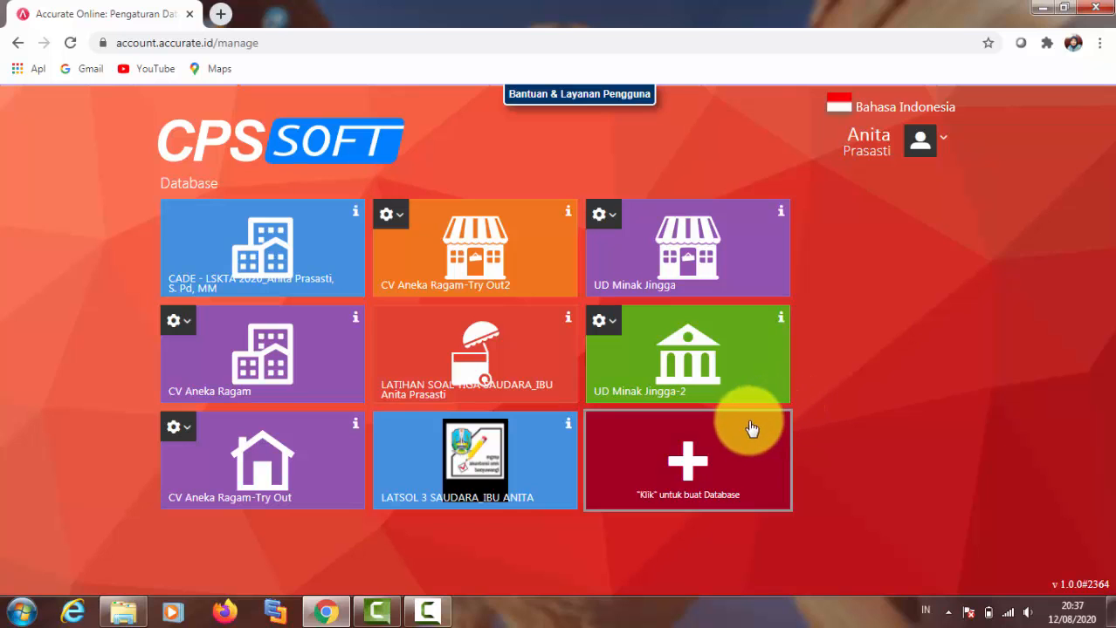
# - Create a new database with the alias CV Aneka Ragam - 3, a green background and the columned bank building logo
pyautogui.click(690, 462)
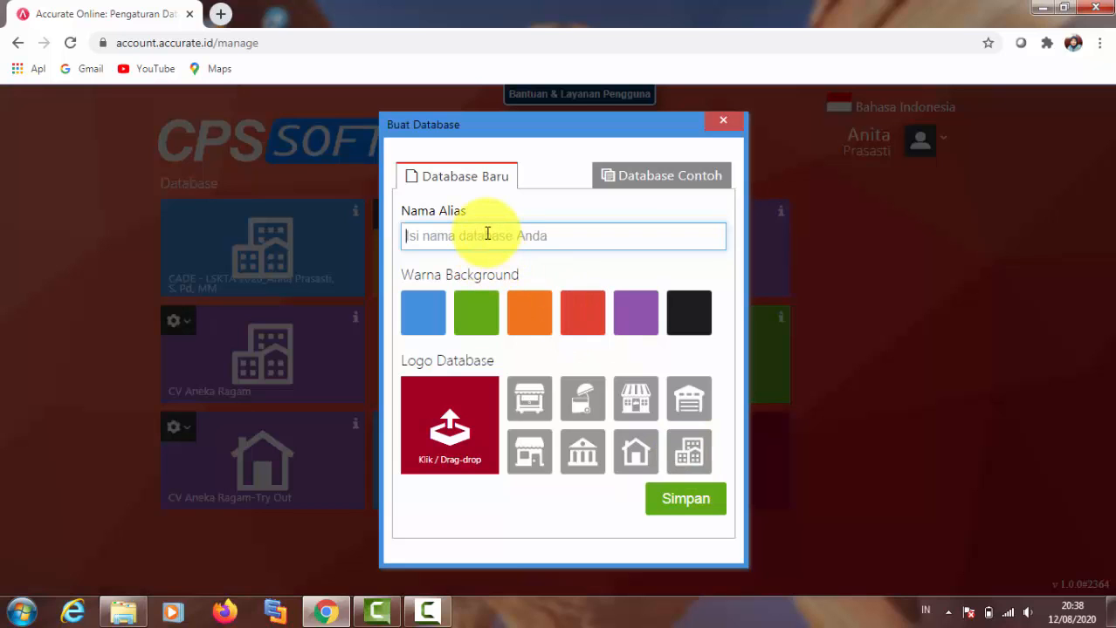
pyautogui.write('CV')
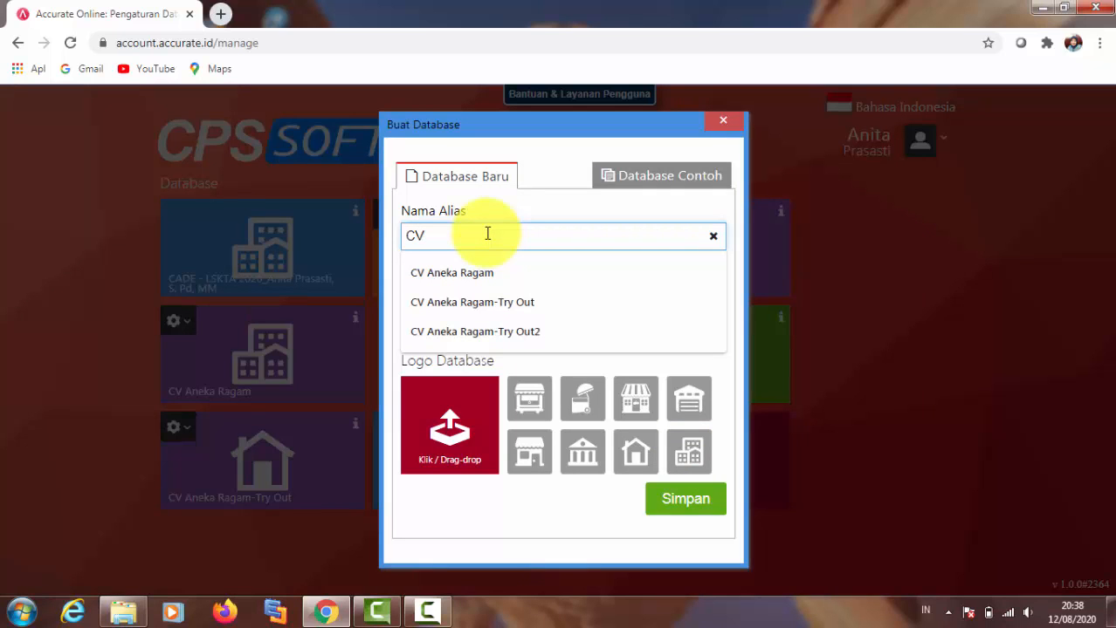
pyautogui.write(' Aneka Ragam - 3')
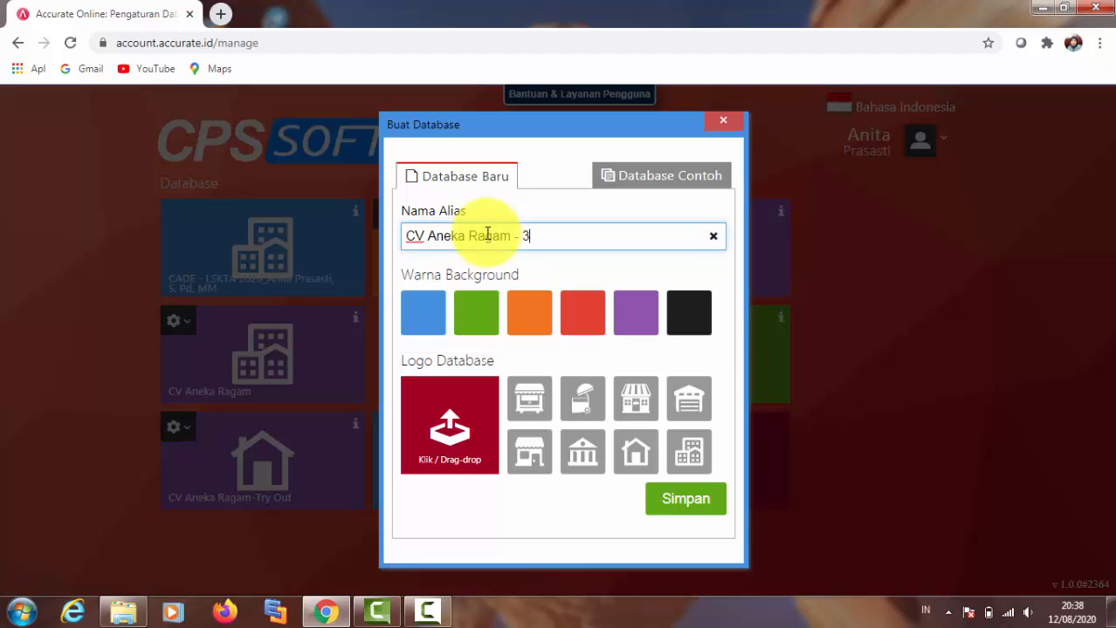
pyautogui.click(514, 310)
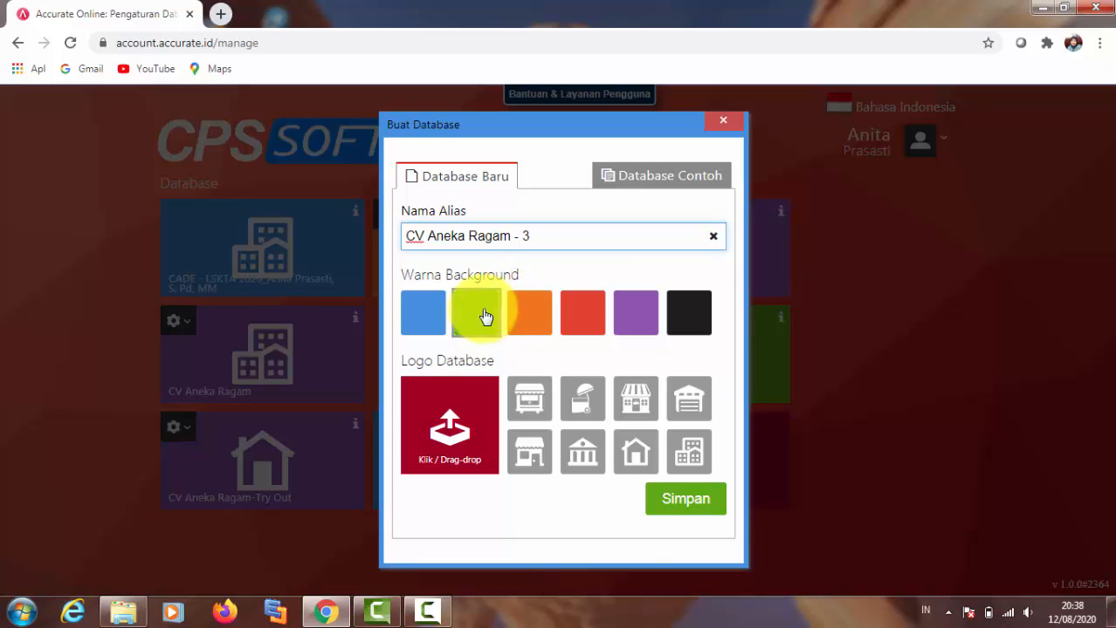
pyautogui.click(483, 316)
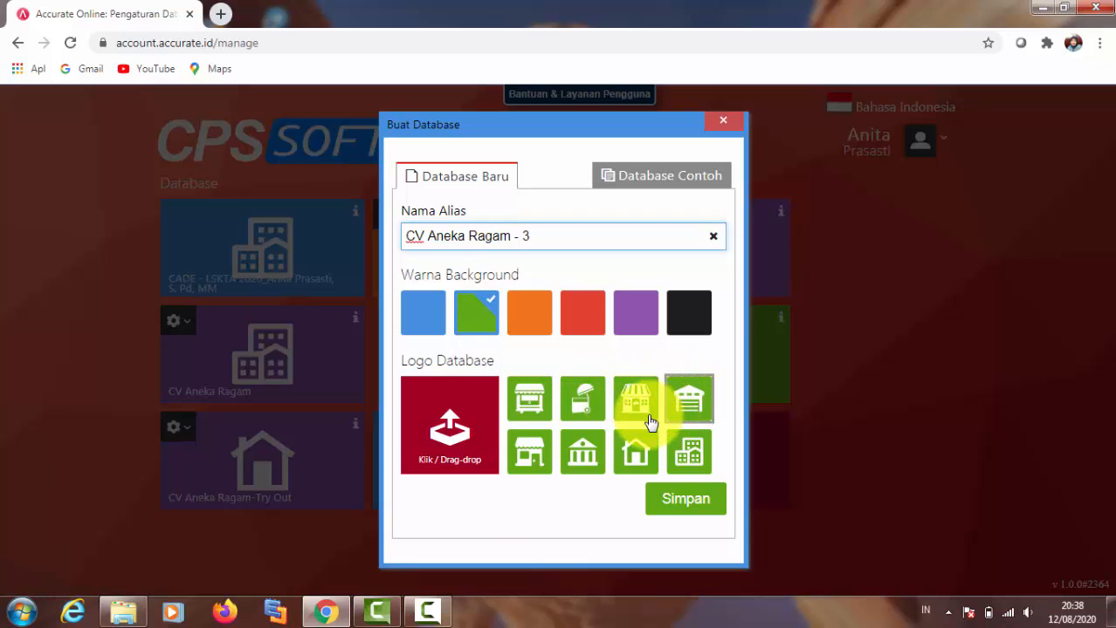
pyautogui.click(579, 455)
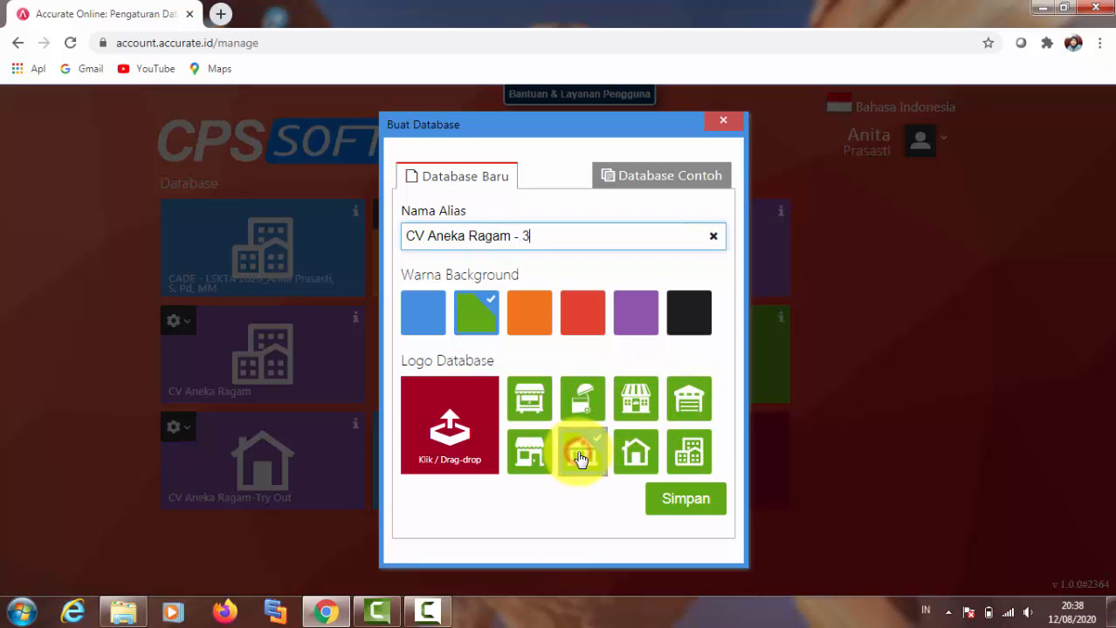
pyautogui.click(688, 505)
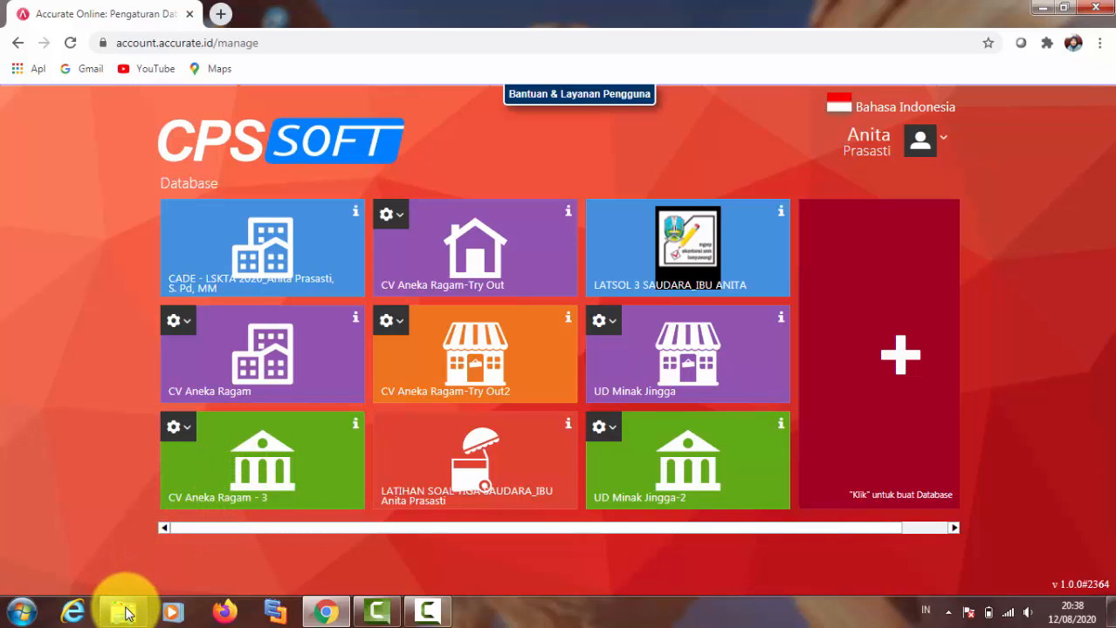
# - Switch to Acrobat Reader, examine the company identity and operational information in the CV Aneka Ragam case PDF, and dismiss the Windows color scheme prompt
pyautogui.click(124, 619)
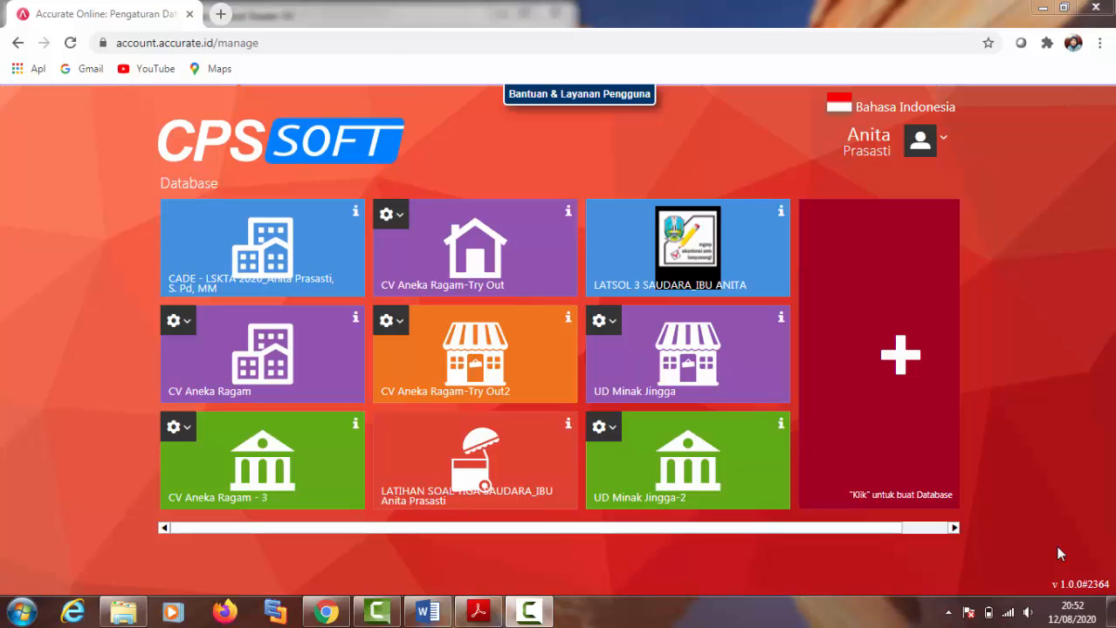
pyautogui.click(479, 614)
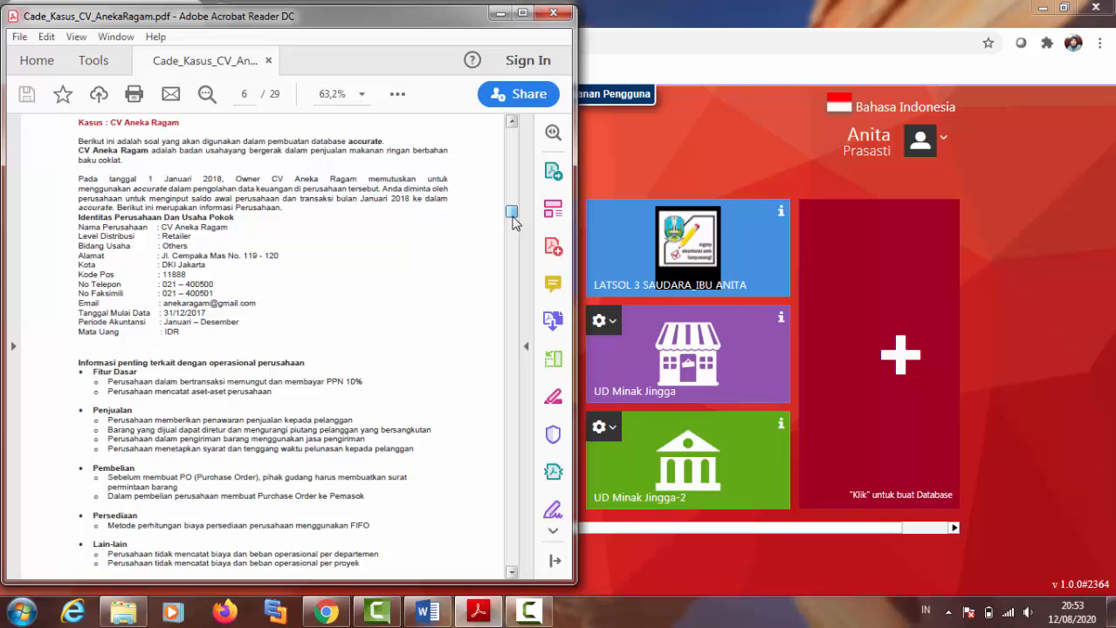
pyautogui.scroll(-1, 513, 223)
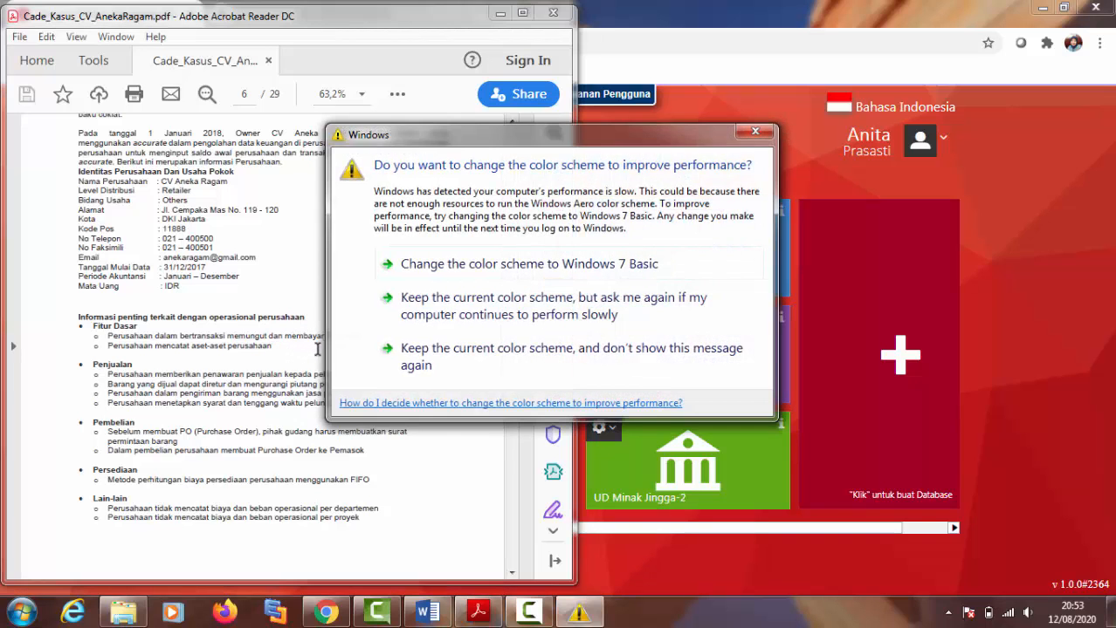
pyautogui.click(749, 135)
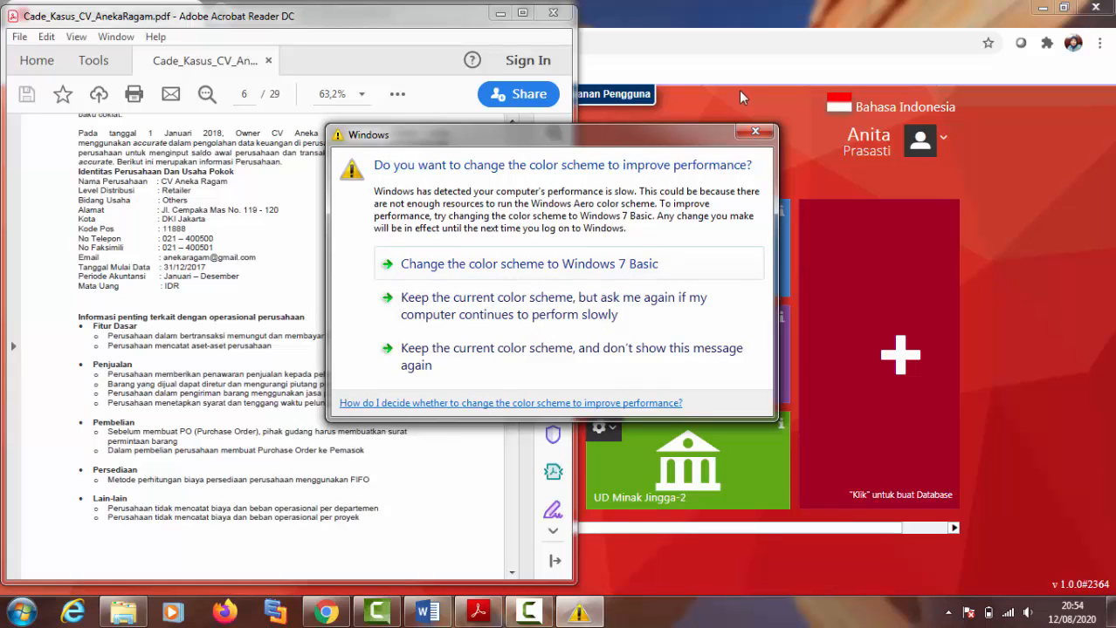
pyautogui.click(752, 131)
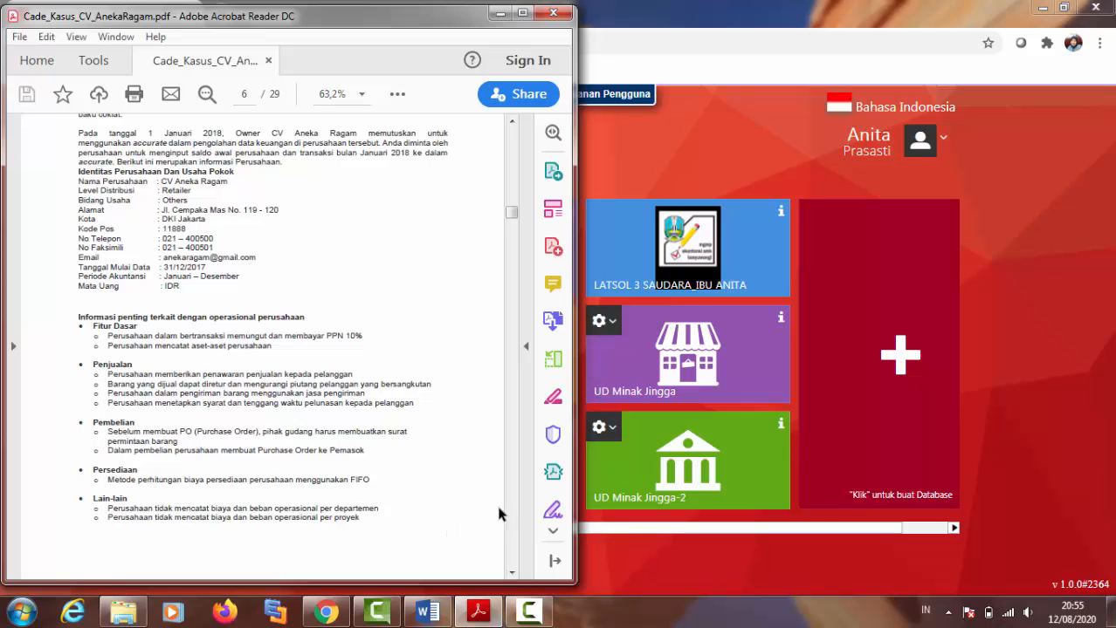
# - Switch back to Chrome, open the CV Aneka Ragam - 3 database and enter CV Aneka Ragam as the company name
pyautogui.click(676, 567)
pyautogui.click(277, 473)
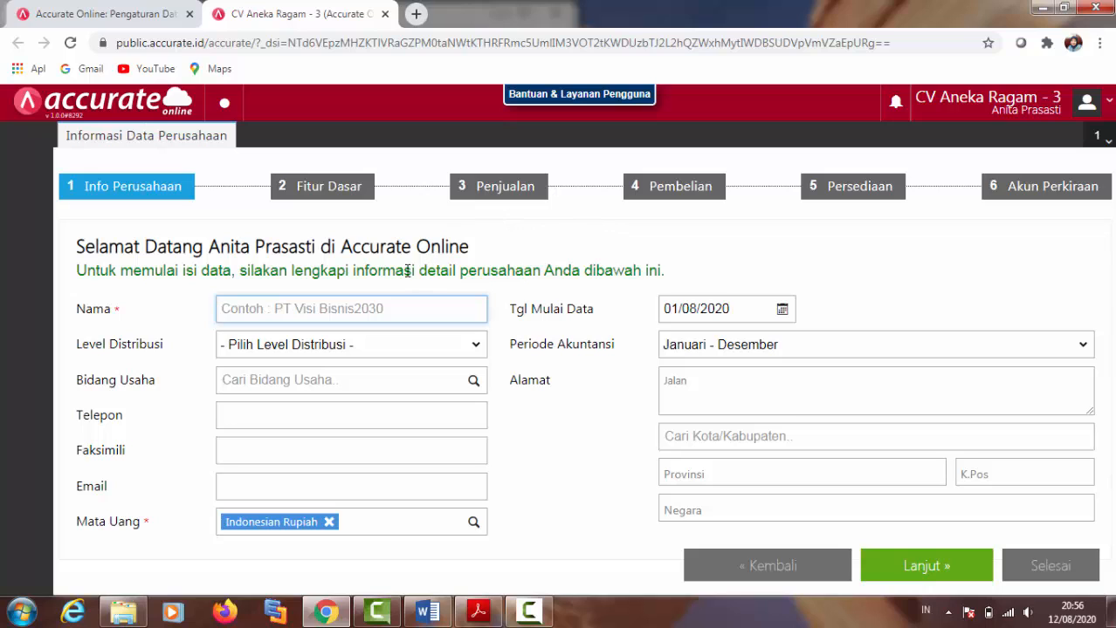
pyautogui.click(341, 310)
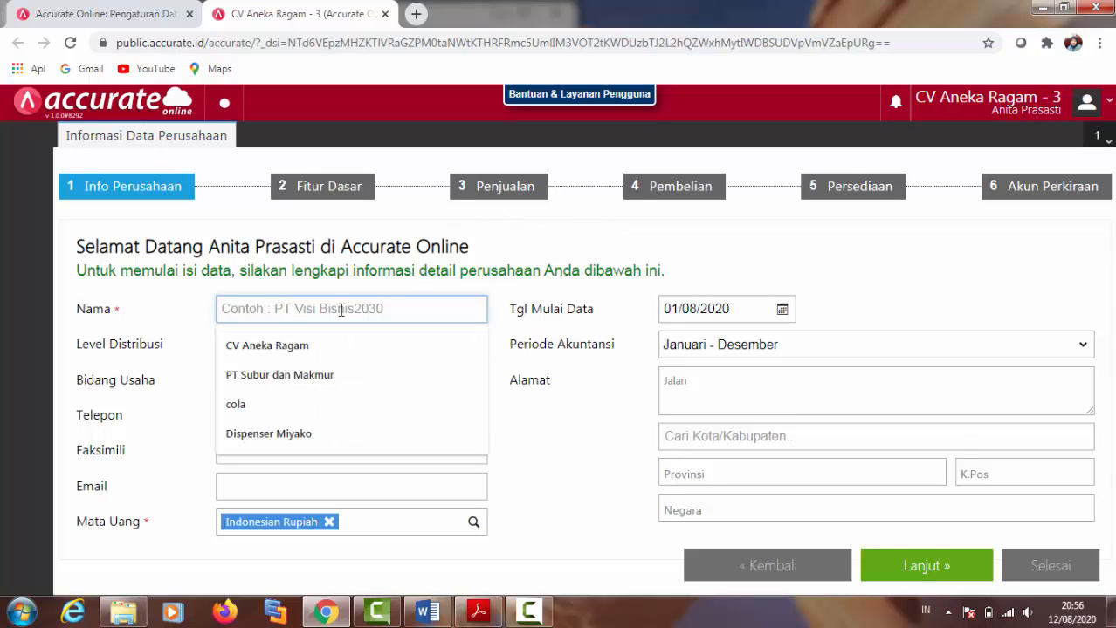
pyautogui.click(302, 347)
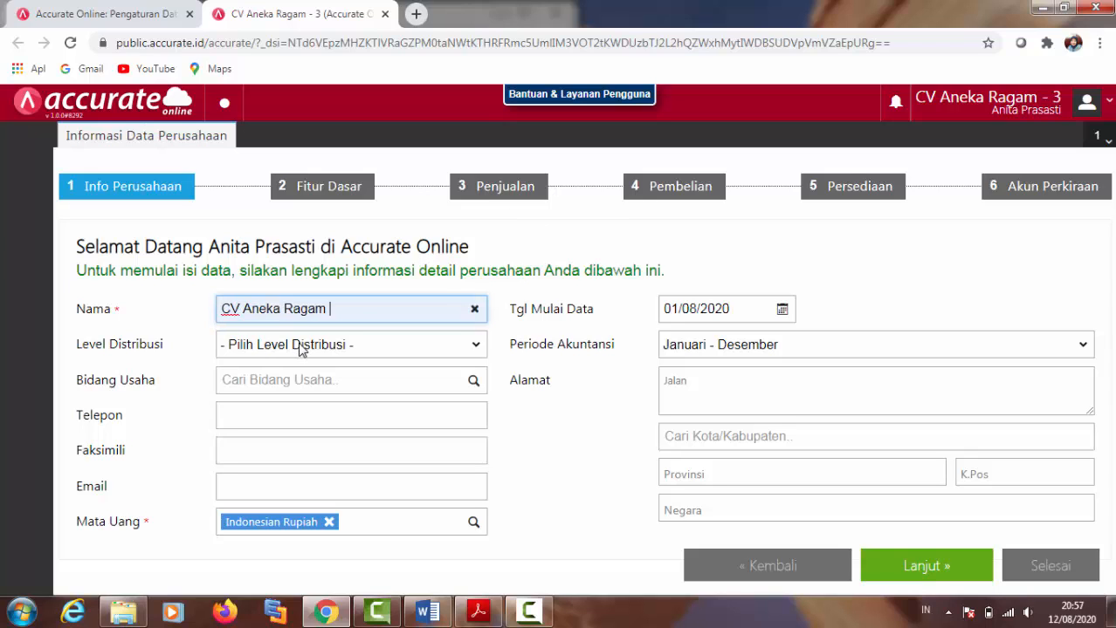
# - Set the company's distribution level to Retailer and its business field to Others (Lainnya)
pyautogui.click(471, 352)
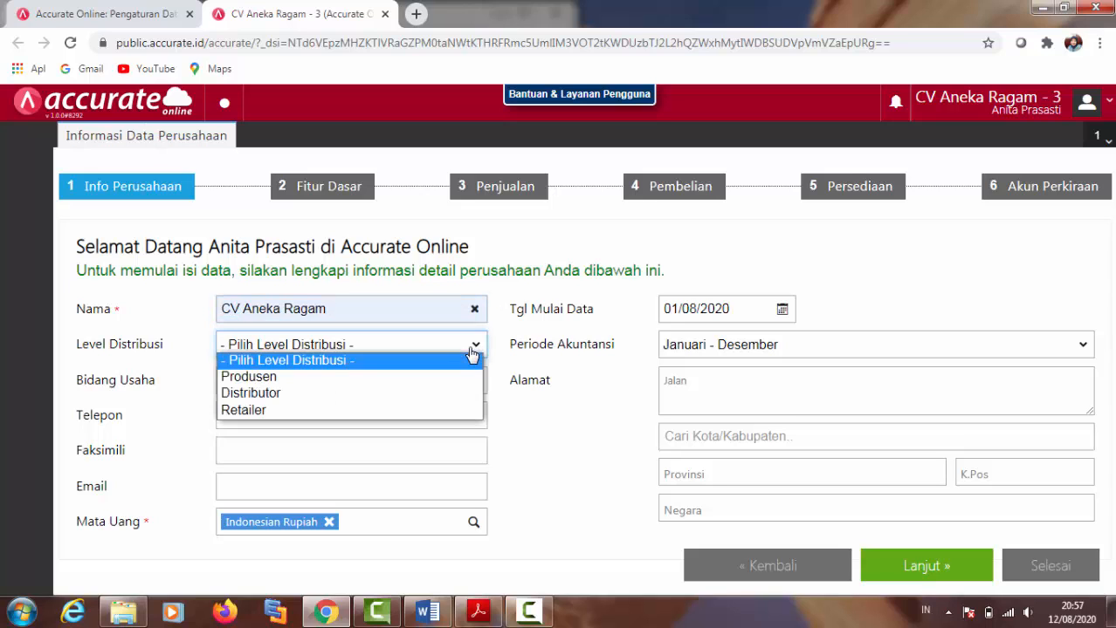
pyautogui.click(441, 418)
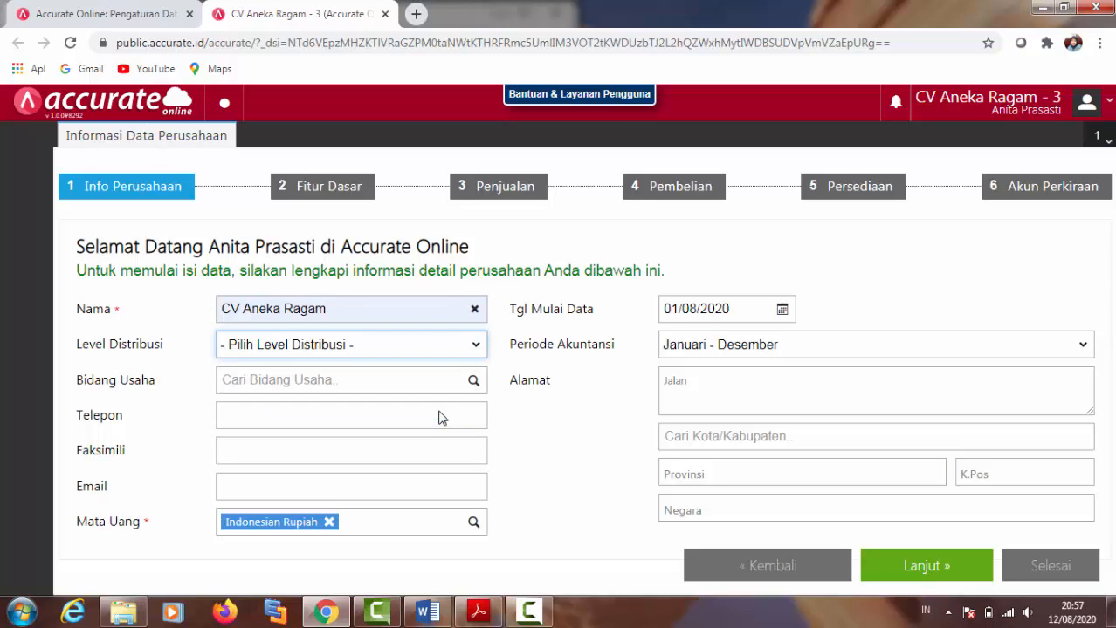
pyautogui.click(374, 382)
pyautogui.write('Other')
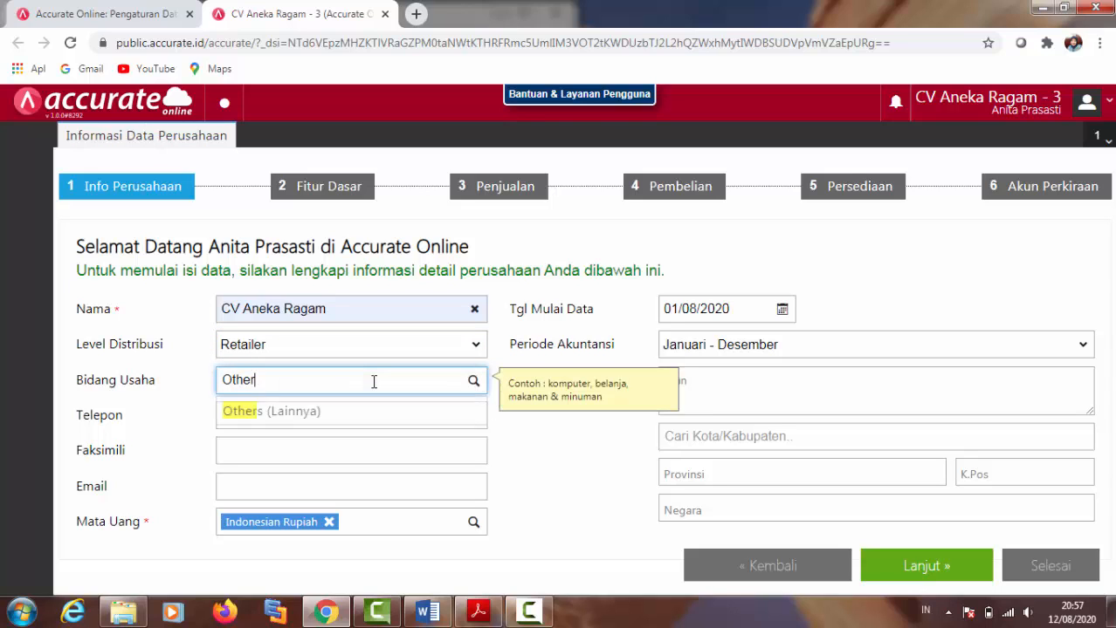
pyautogui.click(368, 413)
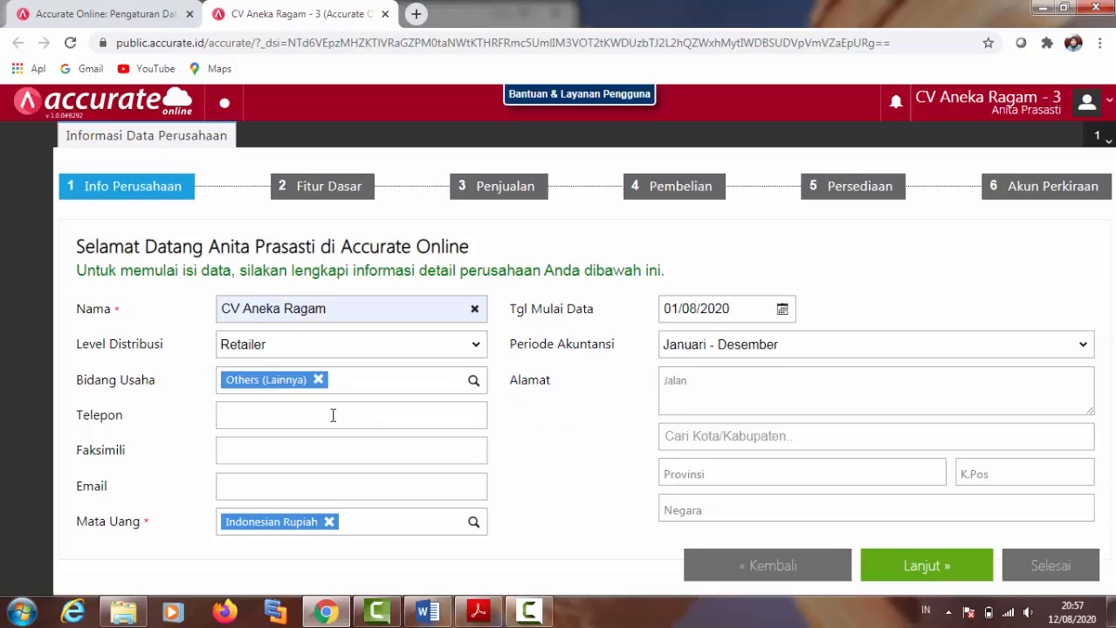
# - Fill in the company's telephone number, fax number and e-mail address from the saved entries
pyautogui.click(333, 415)
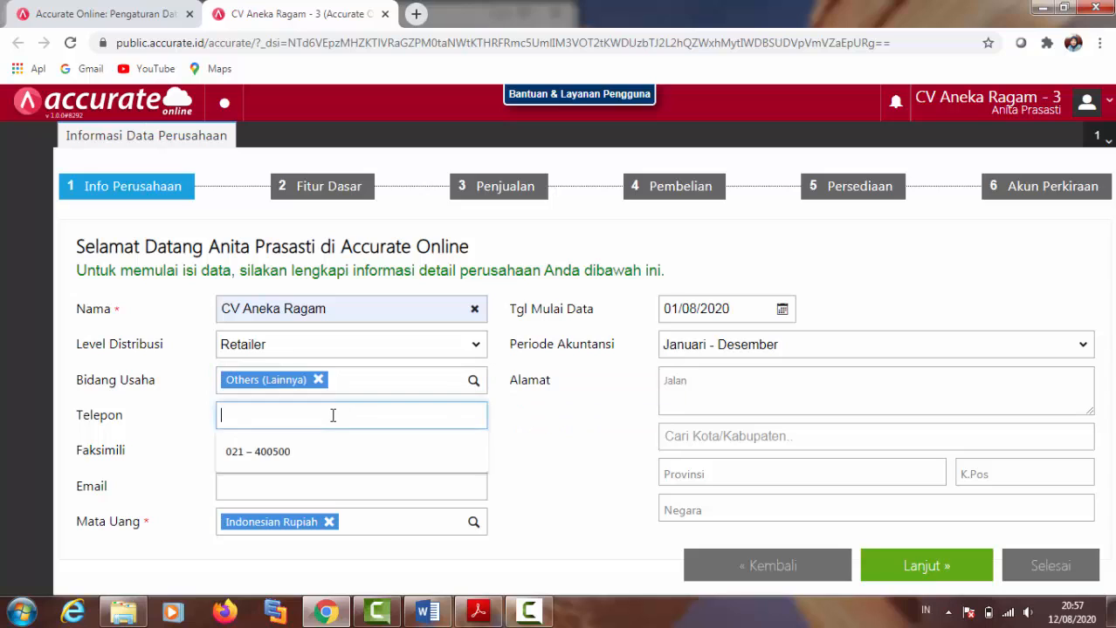
pyautogui.click(305, 465)
pyautogui.click(304, 454)
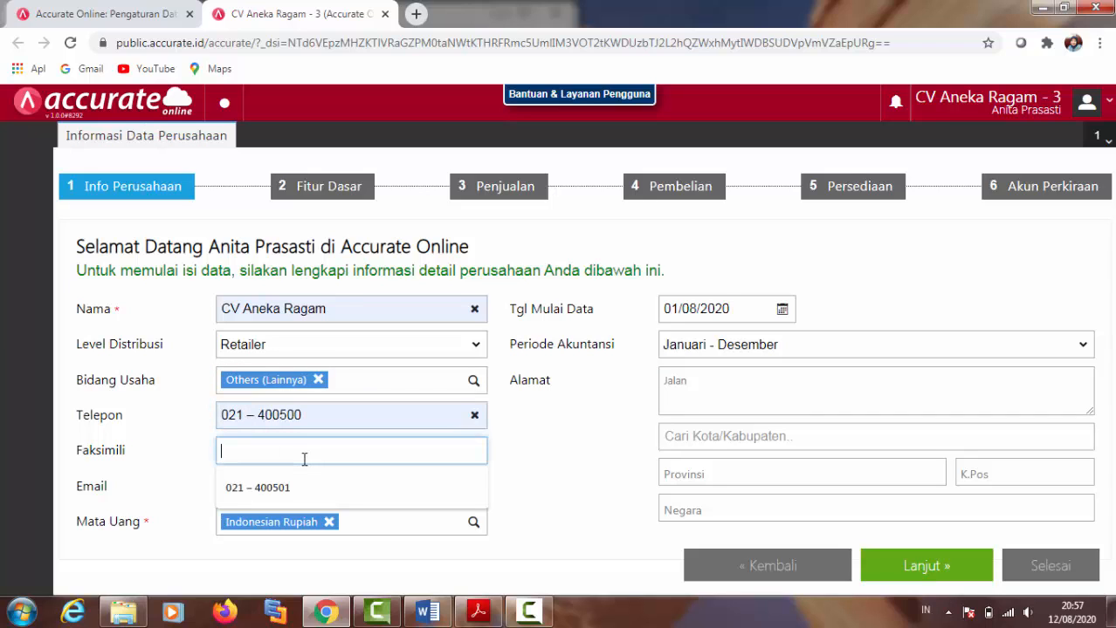
pyautogui.click(306, 495)
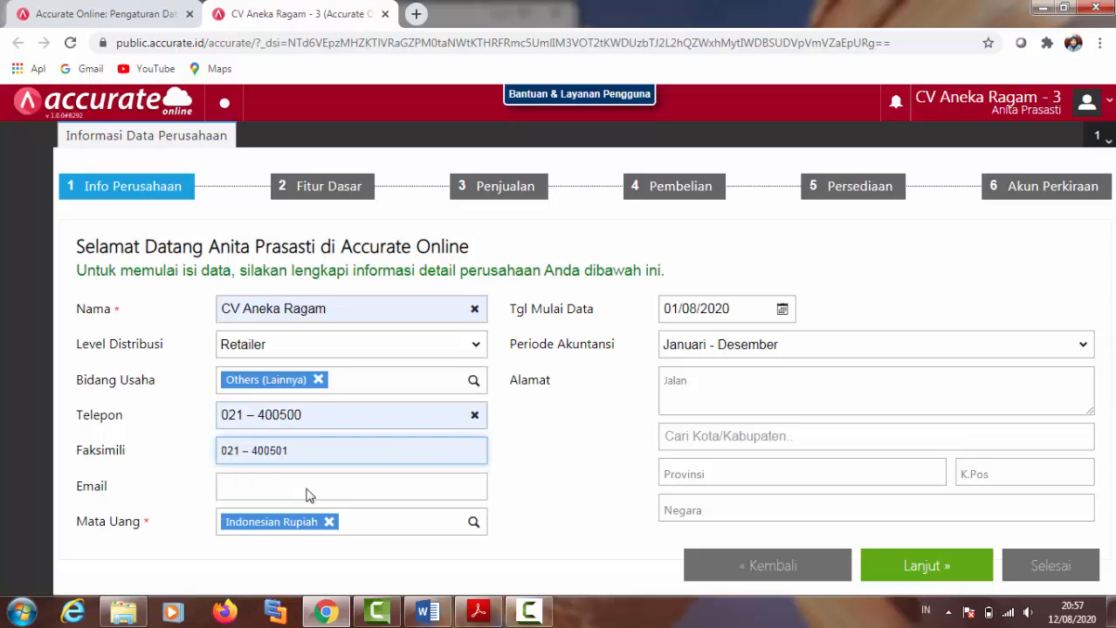
pyautogui.click(285, 484)
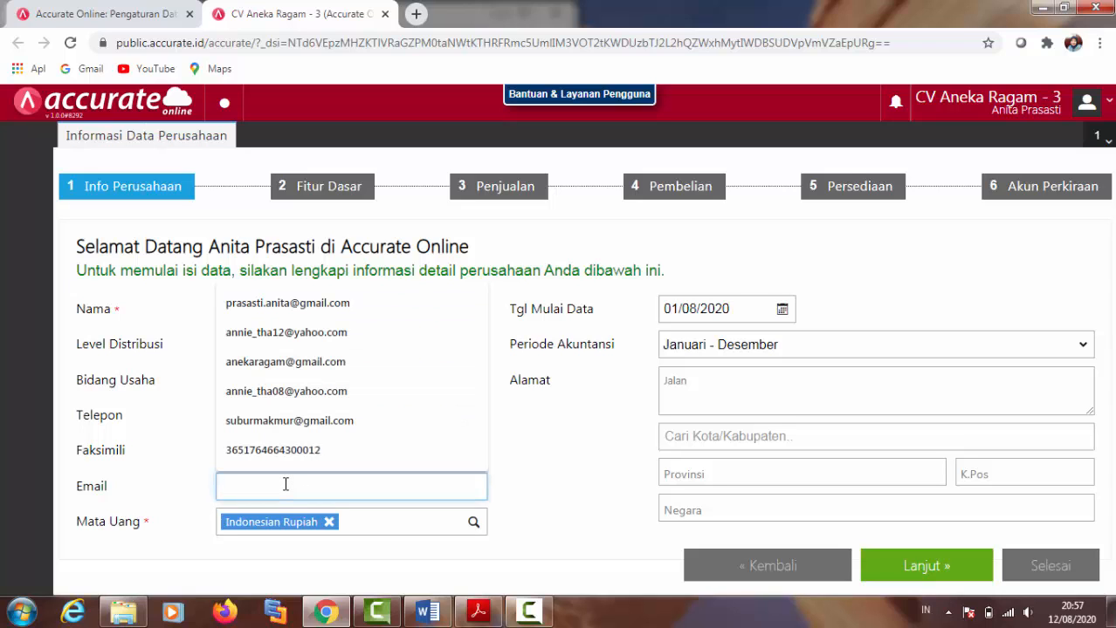
pyautogui.click(289, 360)
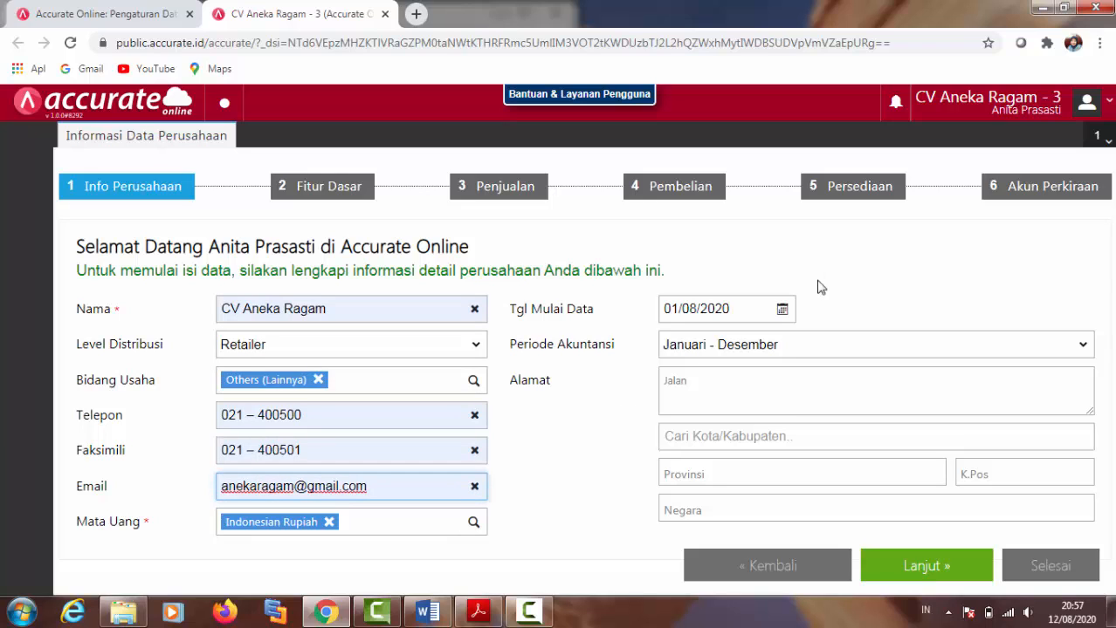
# - Set the data start date to 31/12/2017
pyautogui.click(667, 310)
pyautogui.write('31/1')
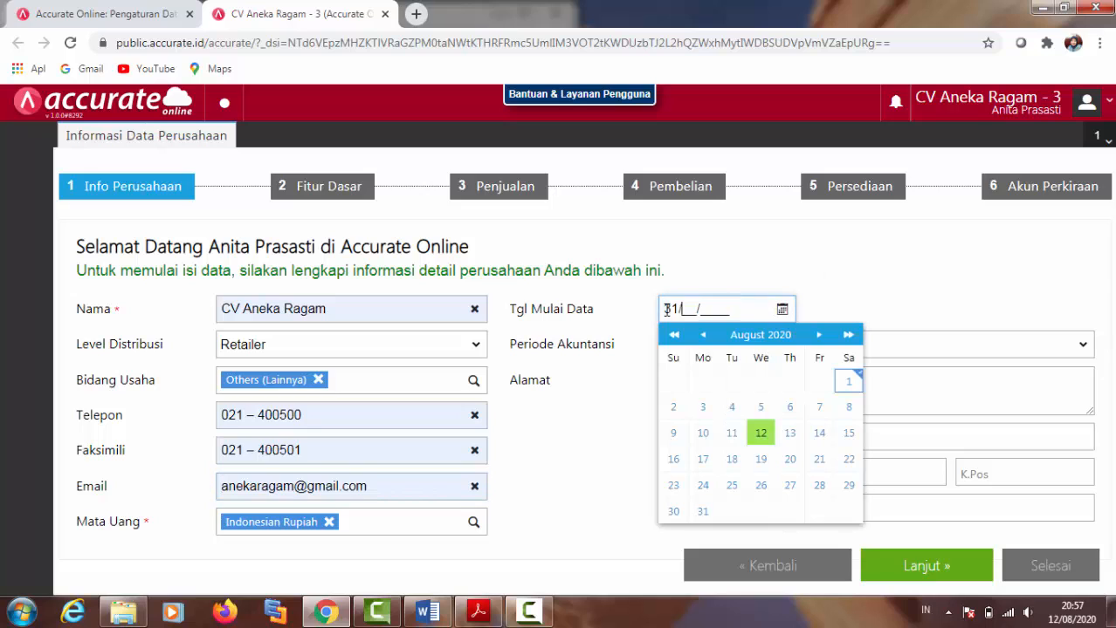
pyautogui.write('2/2017')
pyautogui.click(870, 305)
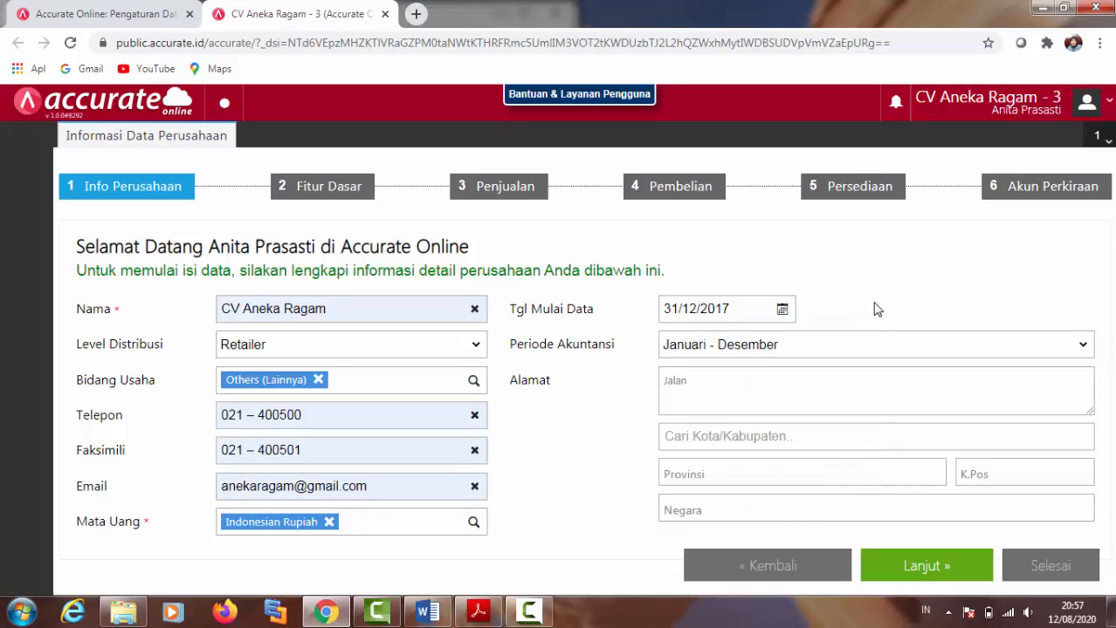
# - Enter the company's street address in the address section
pyautogui.click(747, 386)
pyautogui.write('Cem')
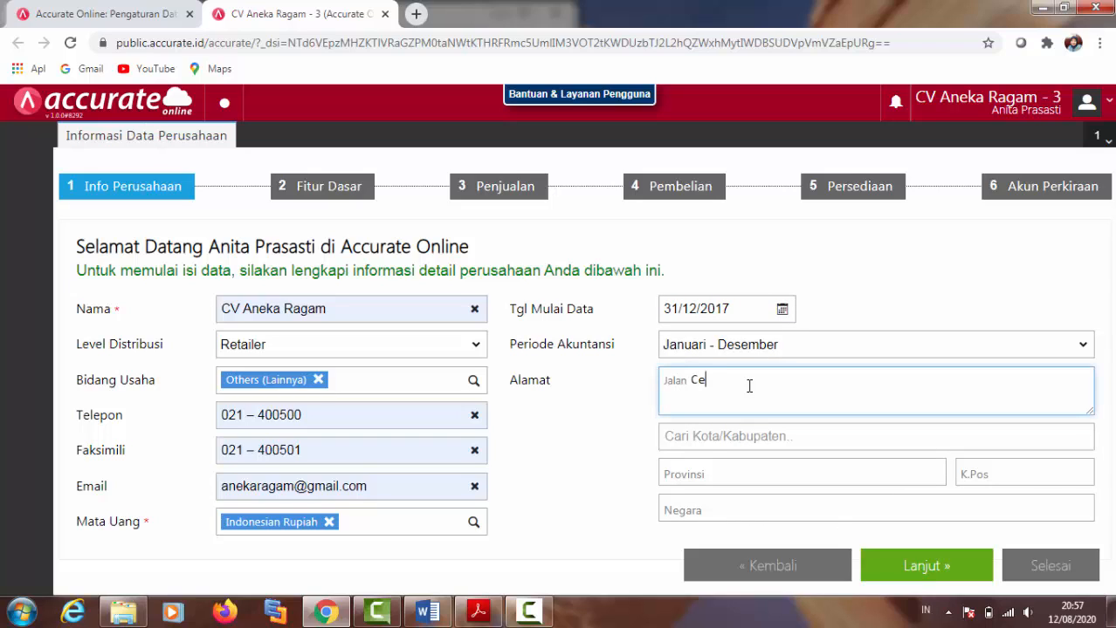
pyautogui.press('BackSpace')
pyautogui.press('BackSpace')
pyautogui.press('BackSpace')
pyautogui.write('Jl.')
pyautogui.write(' Cempaka ')
pyautogui.write('Mas')
pyautogui.write(' Np.')
pyautogui.press('BackSpace')
pyautogui.press('BackSpace')
pyautogui.write('o')
pyautogui.press('BackSpace')
pyautogui.write('o. 1')
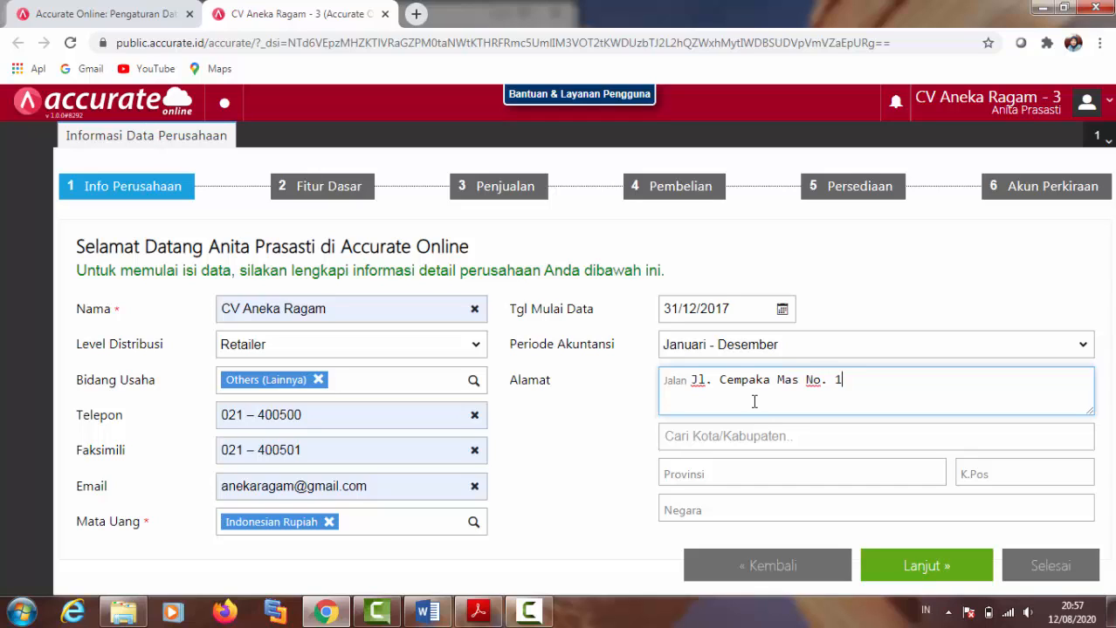
pyautogui.write('19 - 120')
# - Select DKI Jakarta as the company's city, fill in the saved postal code and proceed to the basic features questions
pyautogui.click(756, 436)
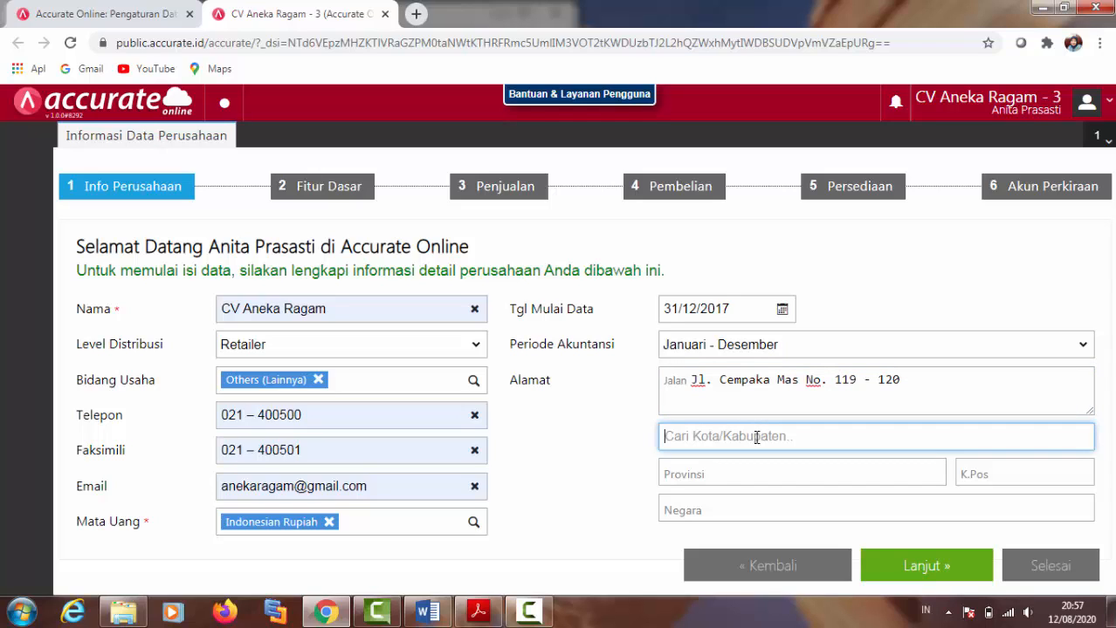
pyautogui.write('Ja')
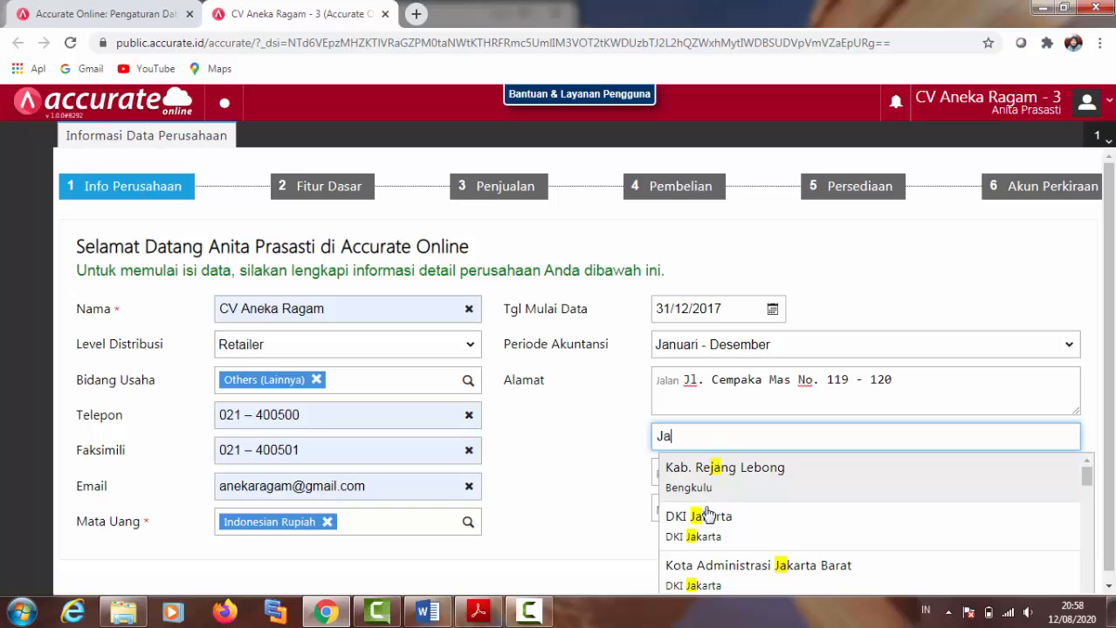
pyautogui.click(708, 529)
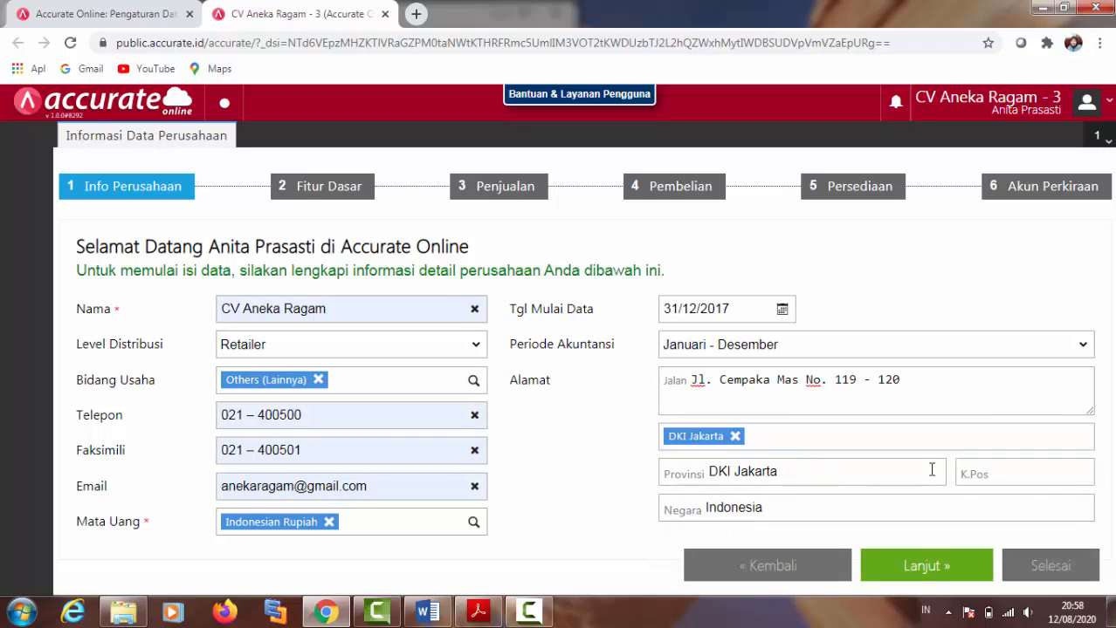
pyautogui.click(1038, 481)
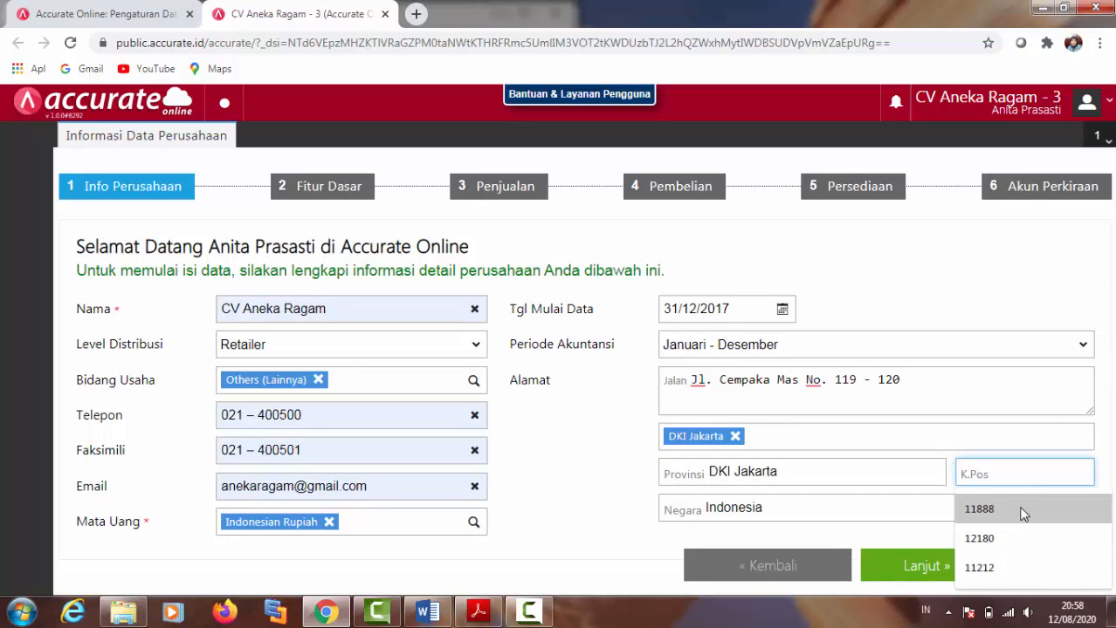
pyautogui.click(1018, 517)
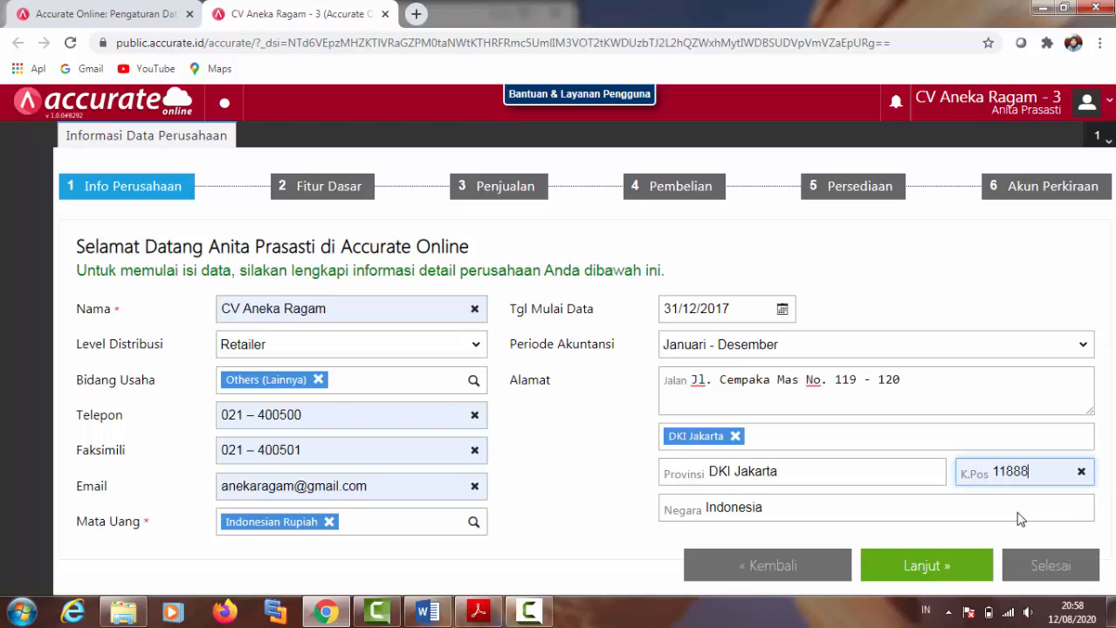
pyautogui.click(909, 571)
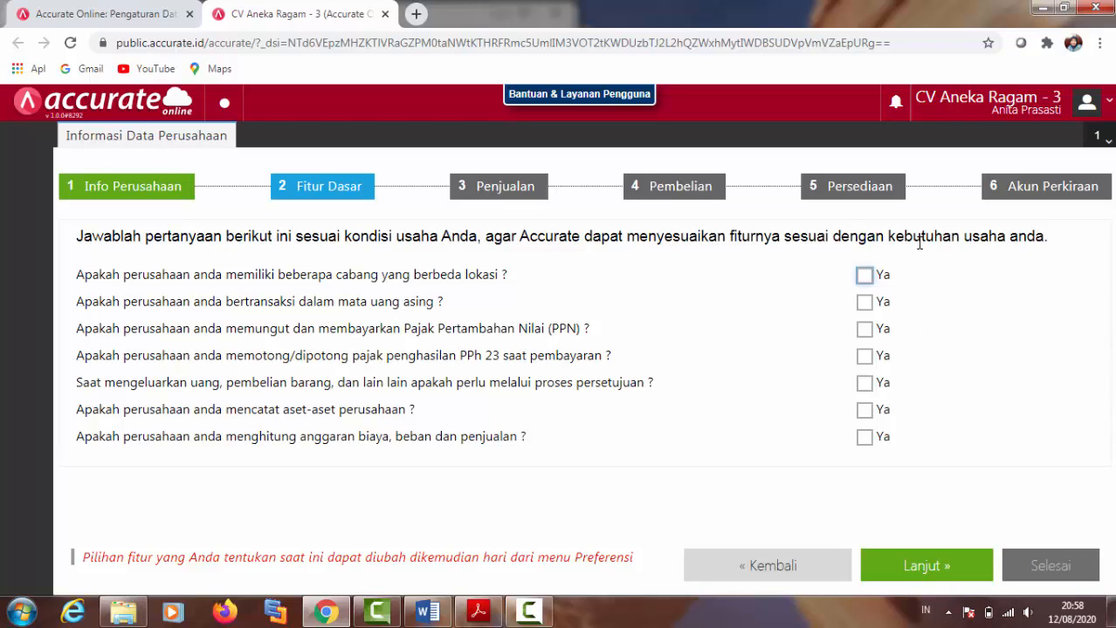
# - Answer yes to handling value added tax (PPN) and to recording company assets, leaving the other basic features off, and continue
pyautogui.click(864, 331)
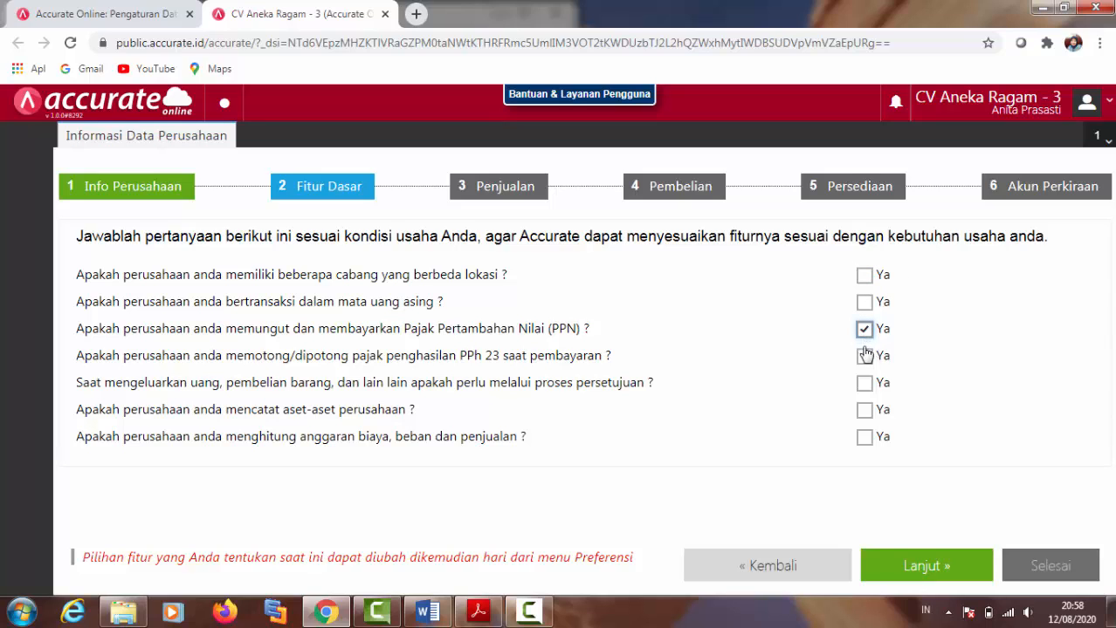
pyautogui.click(864, 416)
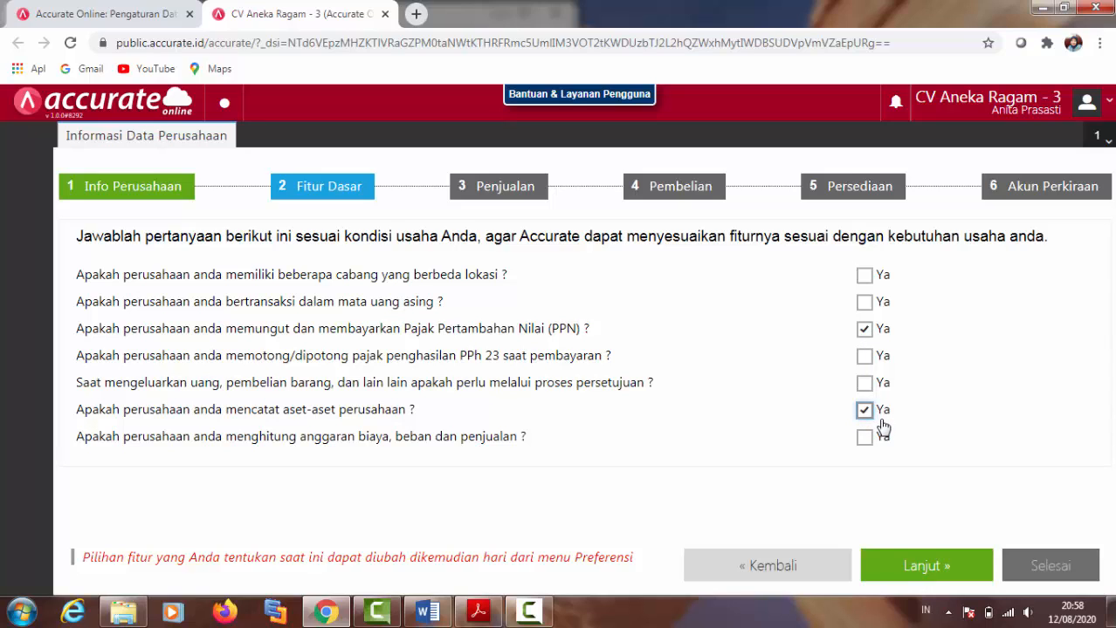
pyautogui.click(931, 569)
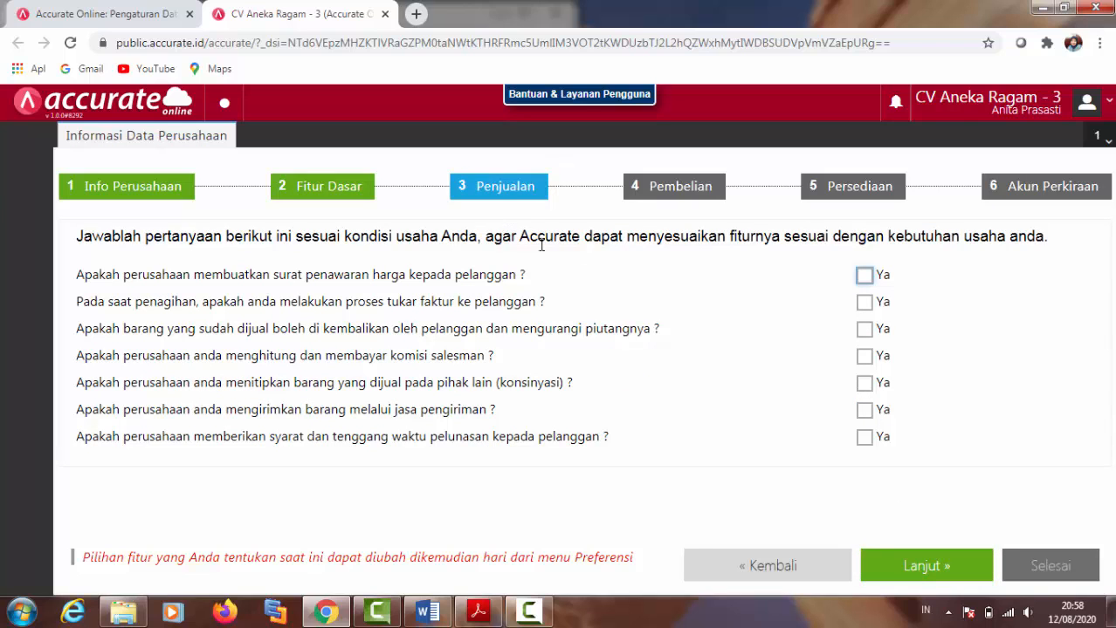
# - Enable sales quotations, customer returns, delivery services and customer payment terms in the sales questions, dismissing the Windows color scheme prompt, and continue
pyautogui.click(863, 277)
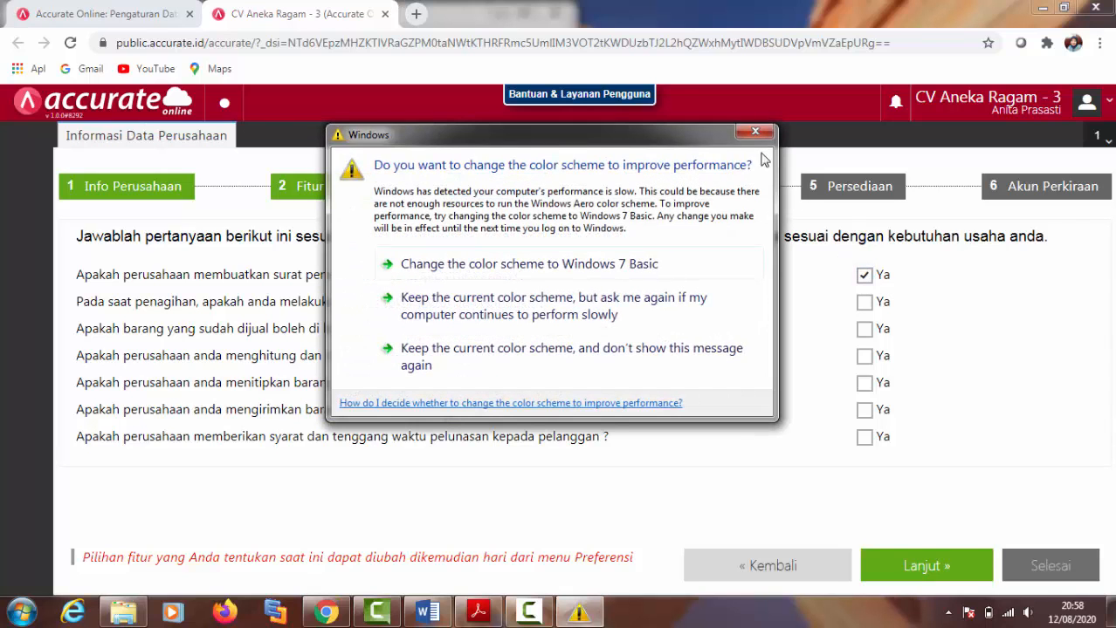
pyautogui.click(752, 134)
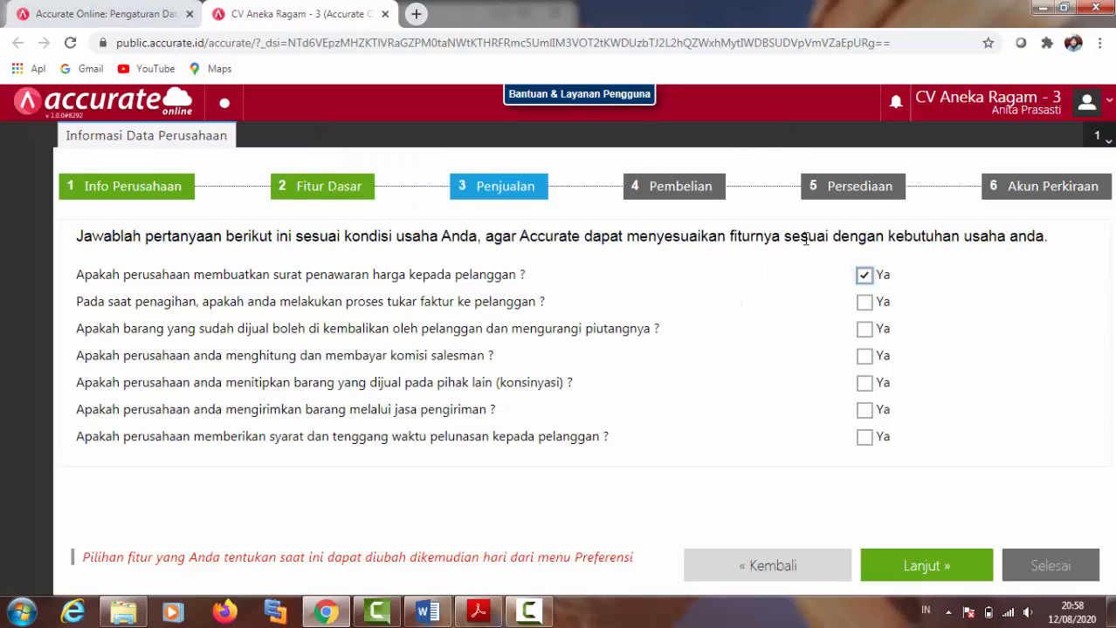
pyautogui.click(864, 337)
pyautogui.click(864, 414)
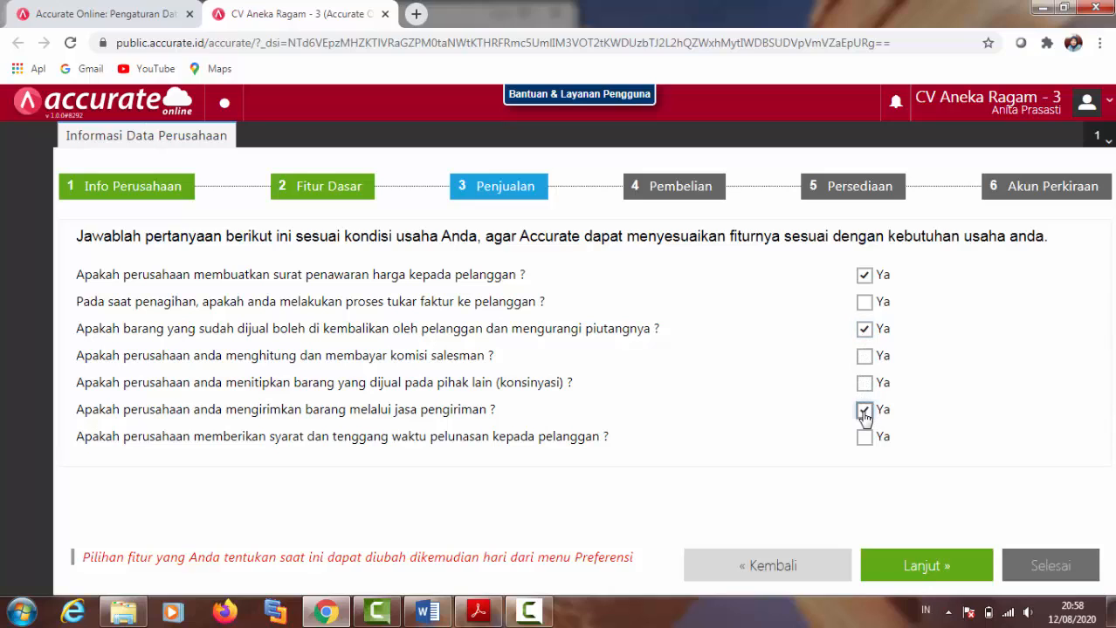
pyautogui.click(865, 439)
pyautogui.click(913, 571)
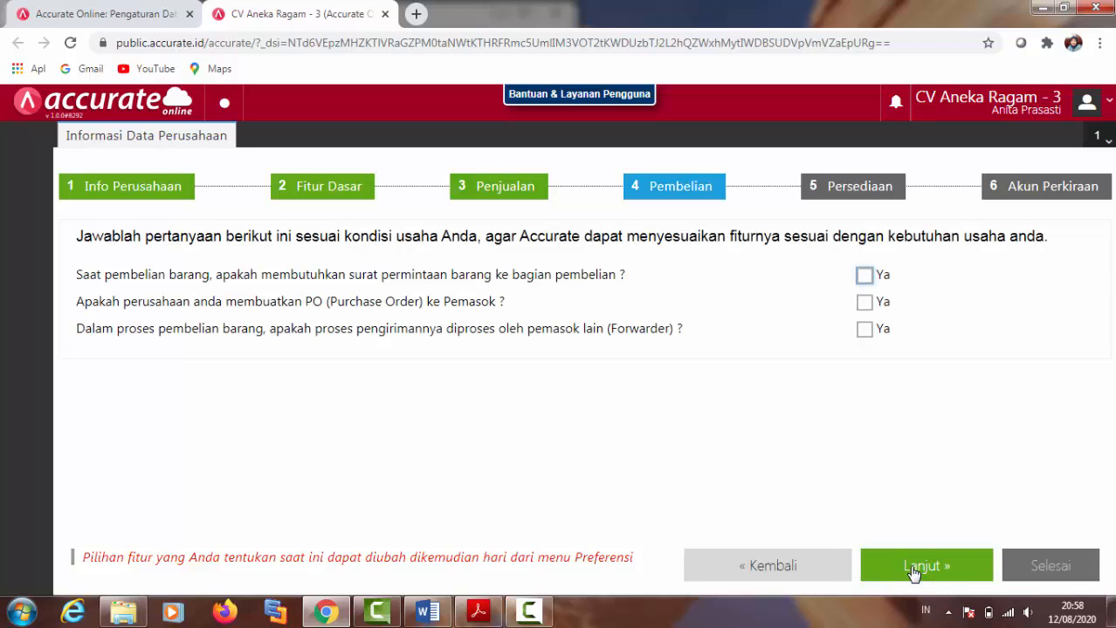
# - Enable purchase orders to suppliers and purchase requests, and choose FIFO (First In First Out) as the inventory costing method
pyautogui.click(864, 303)
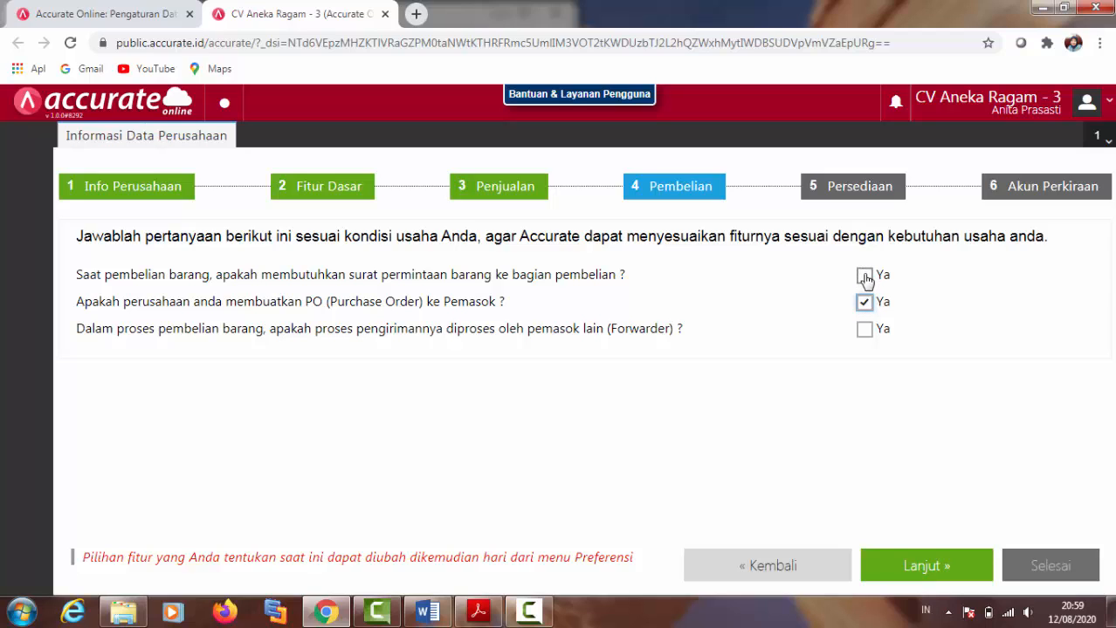
pyautogui.click(864, 276)
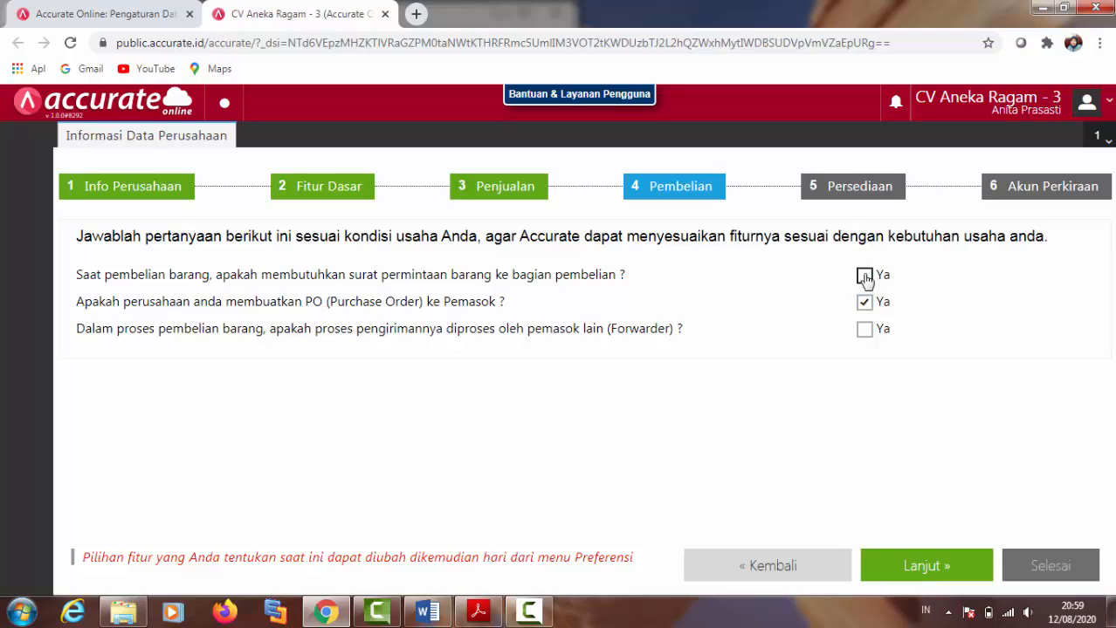
pyautogui.click(919, 569)
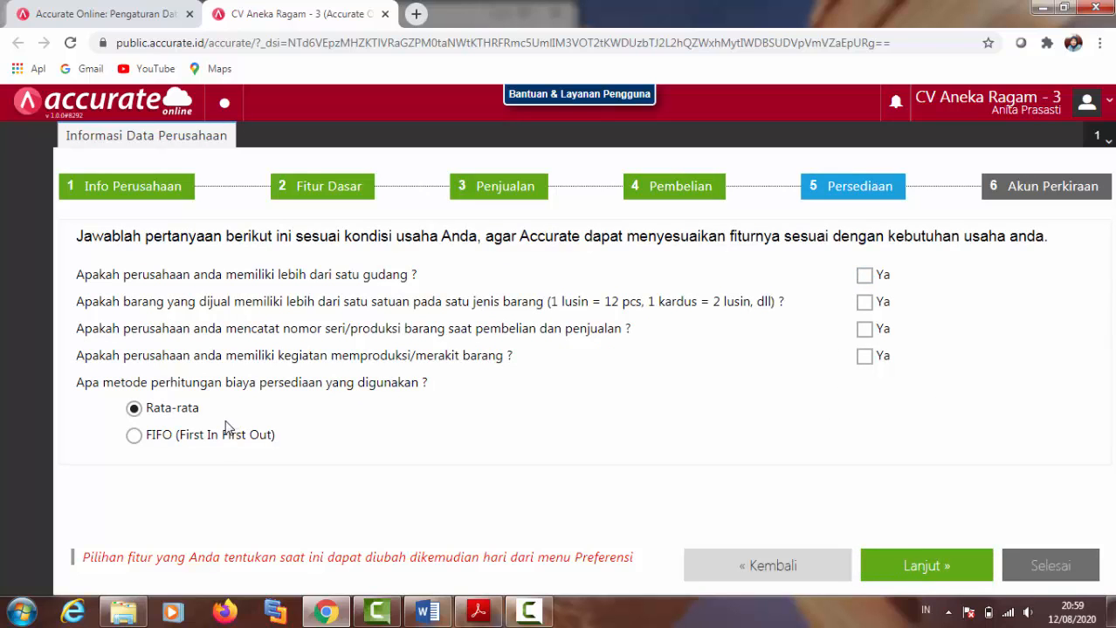
pyautogui.click(136, 441)
pyautogui.click(908, 572)
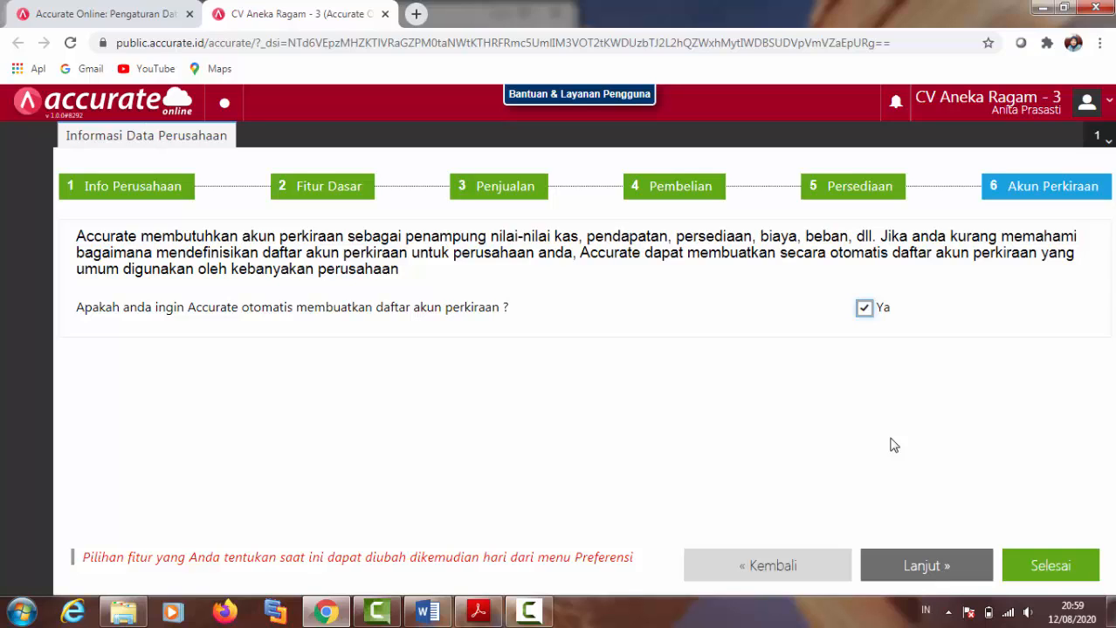
# - Decline automatic creation of the chart of accounts, dismiss the Windows color scheme prompt and finish the company setup
pyautogui.click(863, 309)
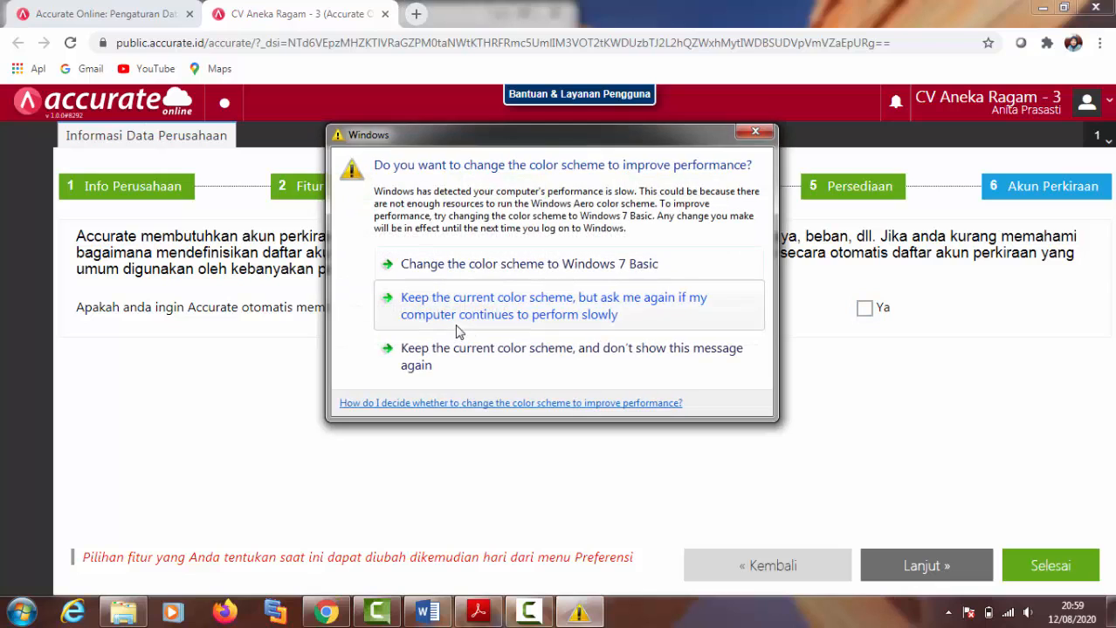
pyautogui.click(751, 134)
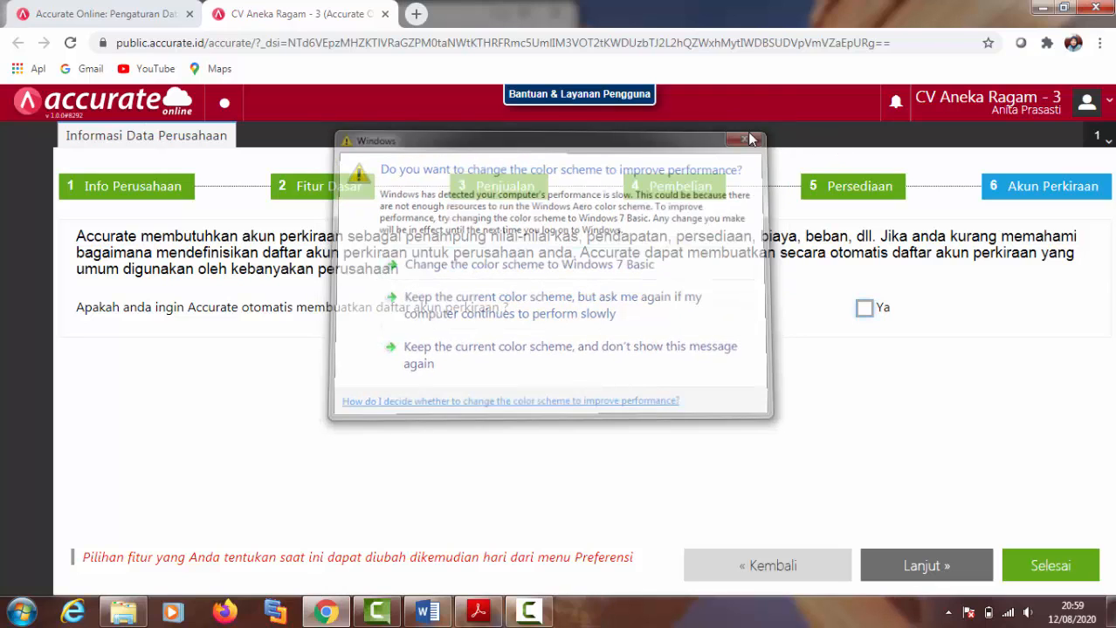
pyautogui.click(1051, 569)
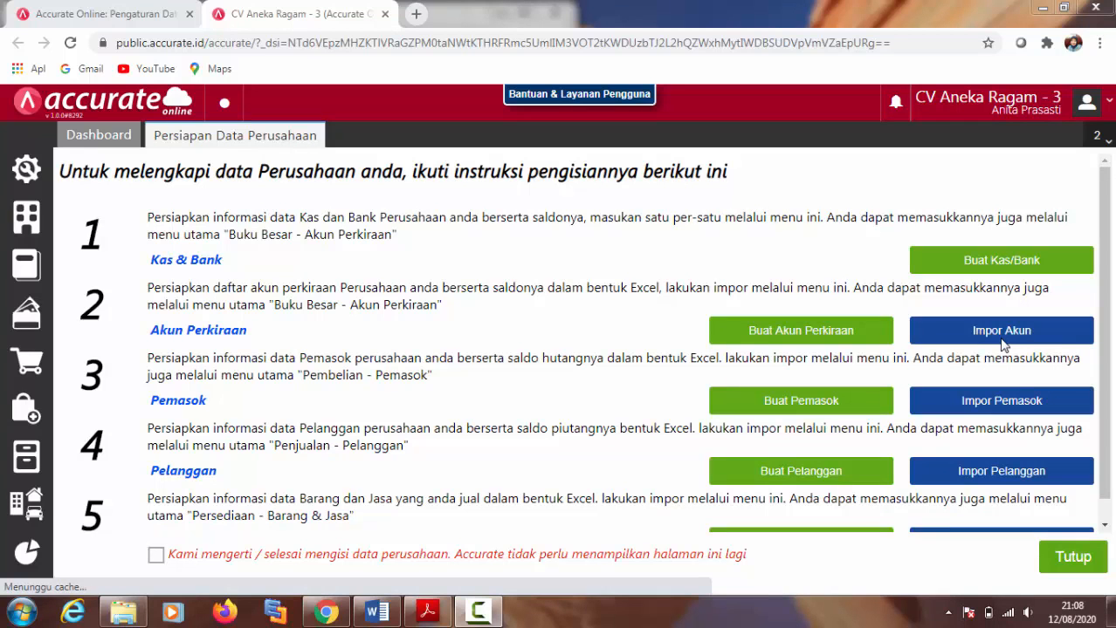
# - Start the account import and upload the file 1. Daftar Akun from the Share_AnekaRagam folder
pyautogui.click(987, 341)
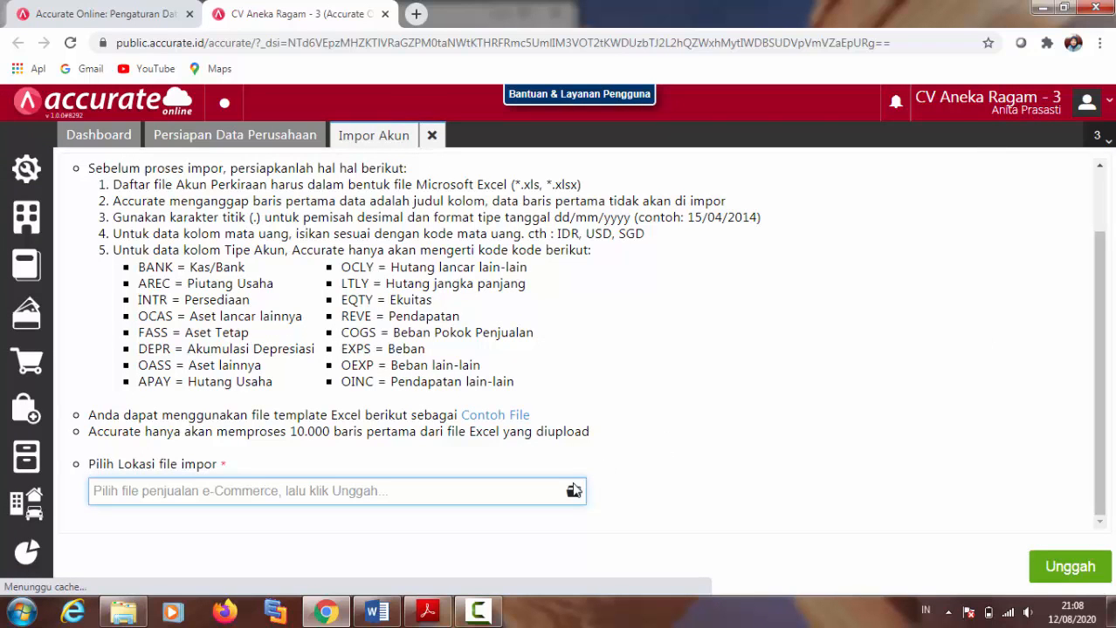
pyautogui.click(573, 495)
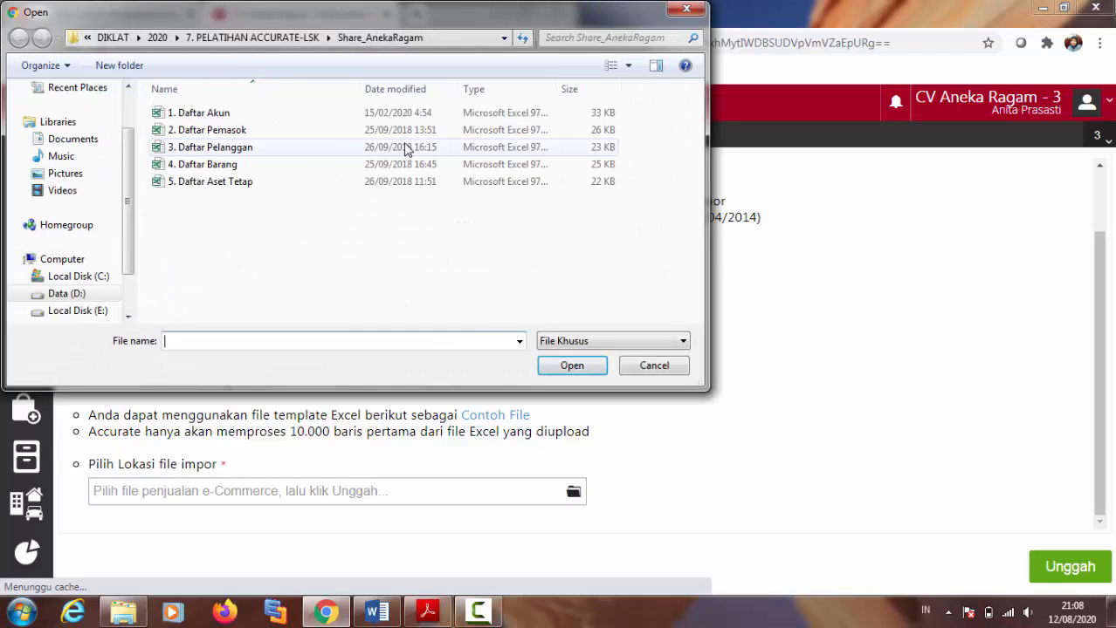
pyautogui.click(206, 117)
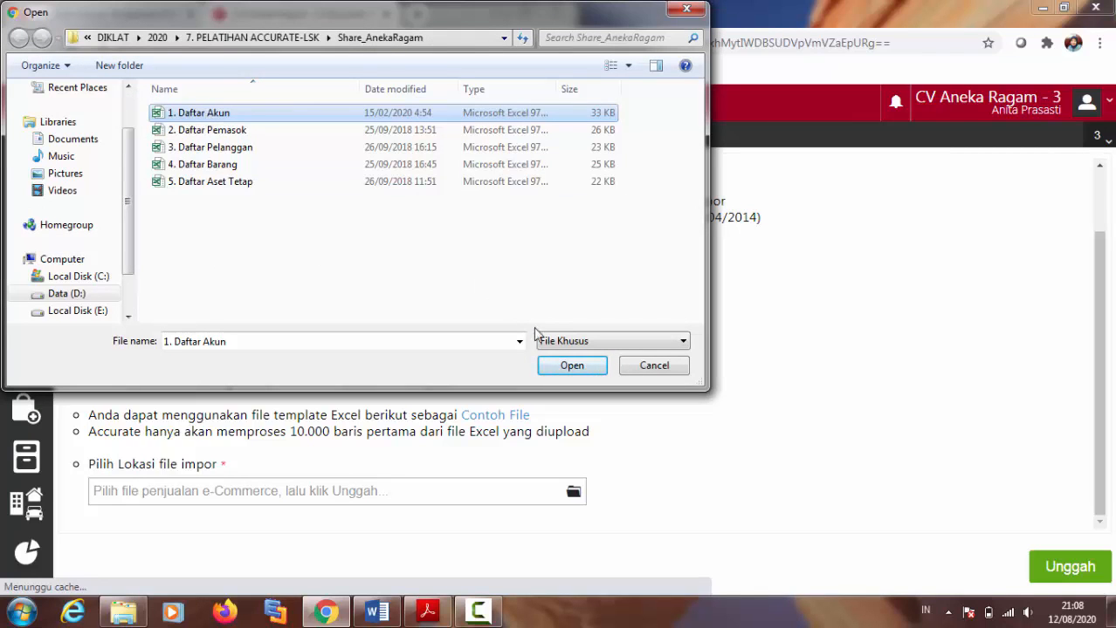
pyautogui.click(567, 365)
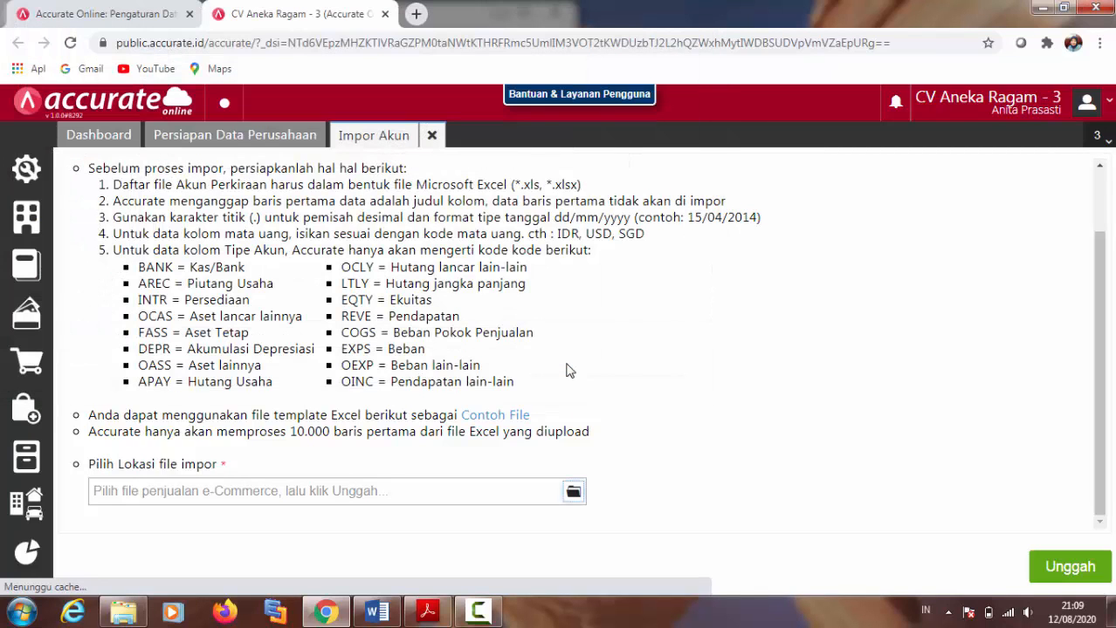
pyautogui.click(1063, 568)
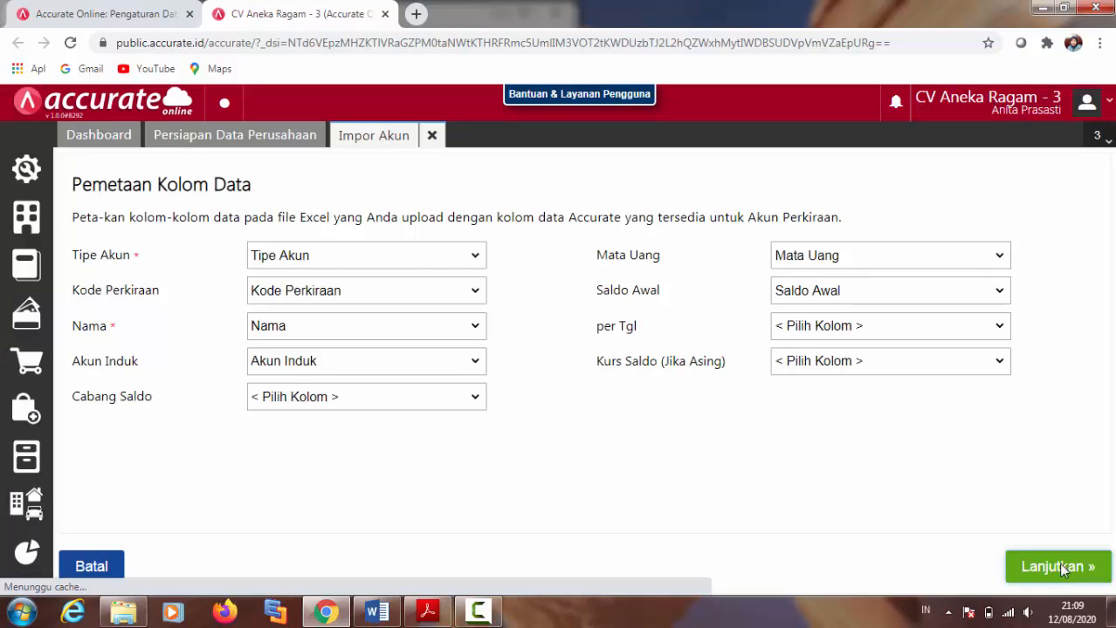
# - Accept the account column mapping, enable updating data that already exists in the database and run the import
pyautogui.click(1060, 567)
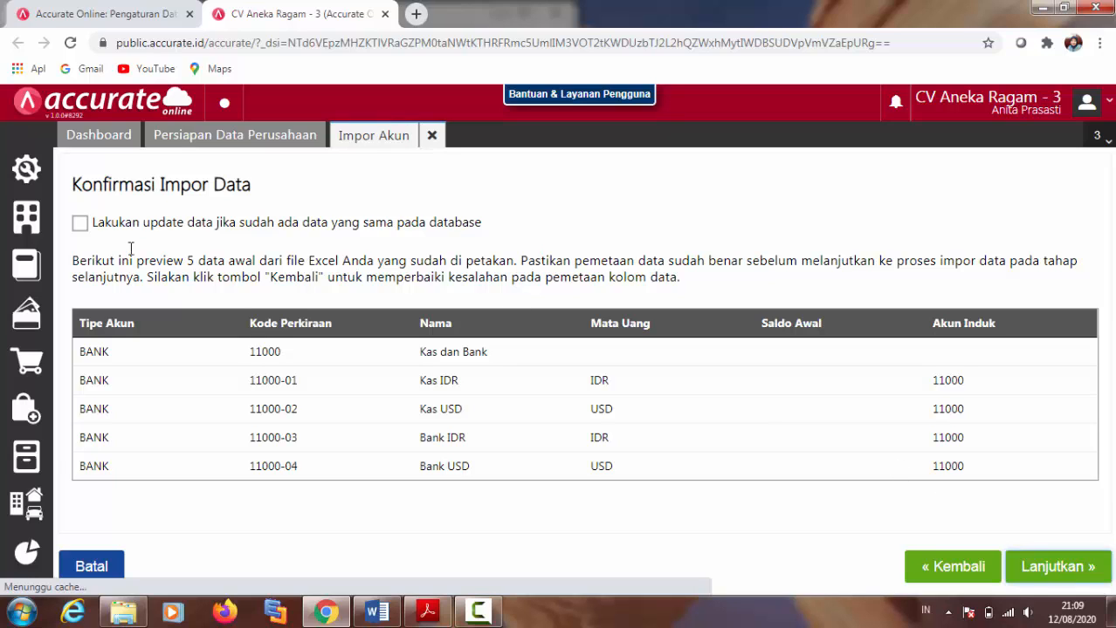
pyautogui.click(80, 225)
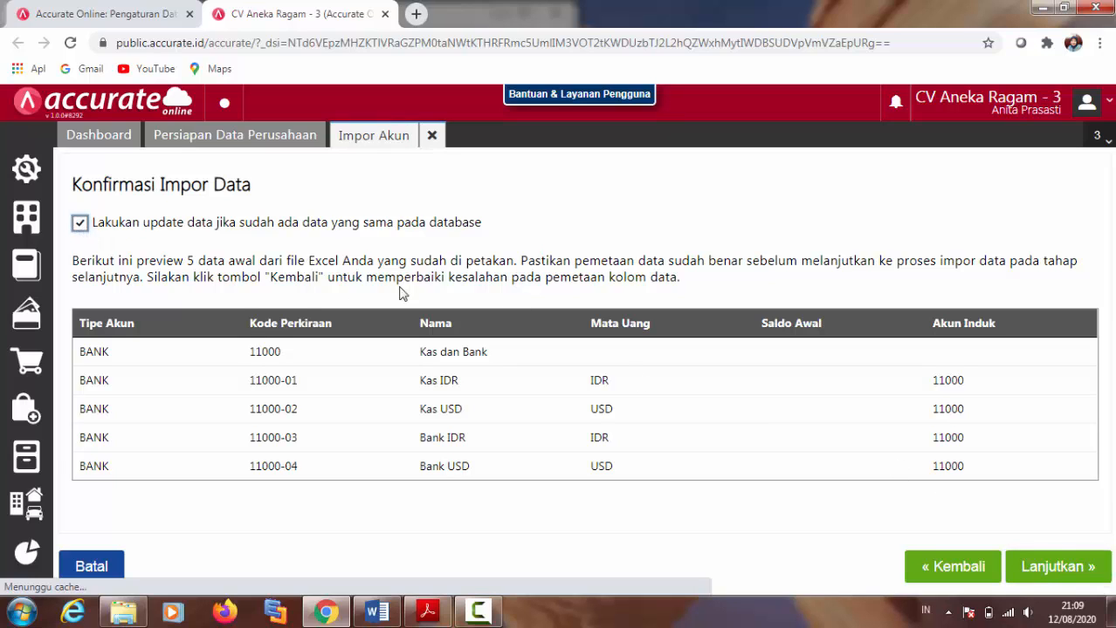
pyautogui.click(1065, 568)
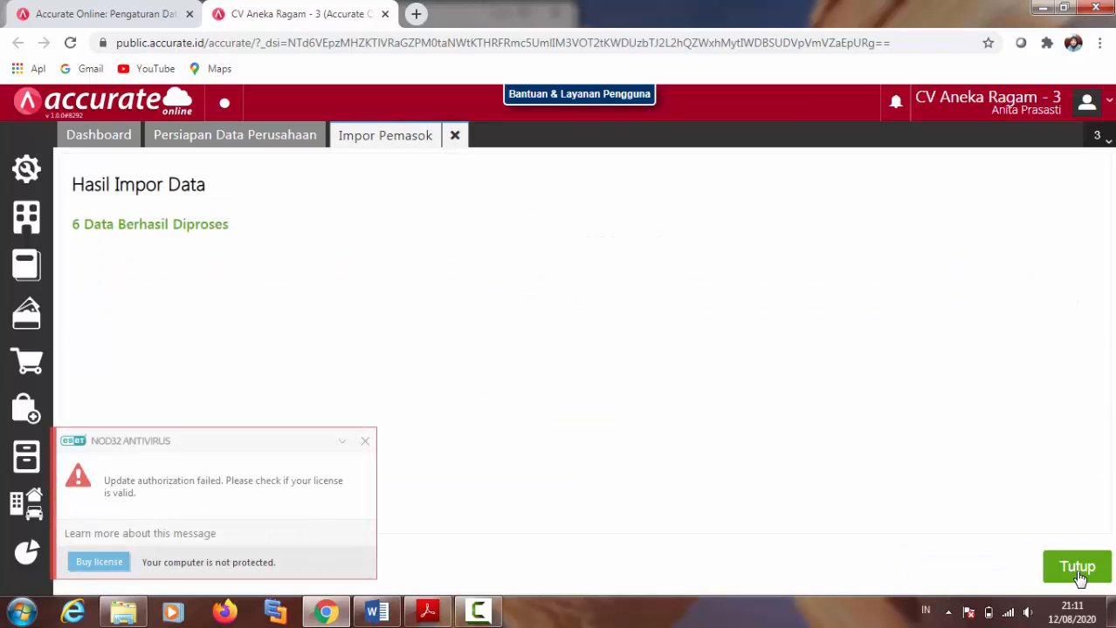
# - Close the supplier import result, start the customer import and upload the file 3. Daftar Pelanggan from the Share_AnekaRagam folder
pyautogui.click(1079, 569)
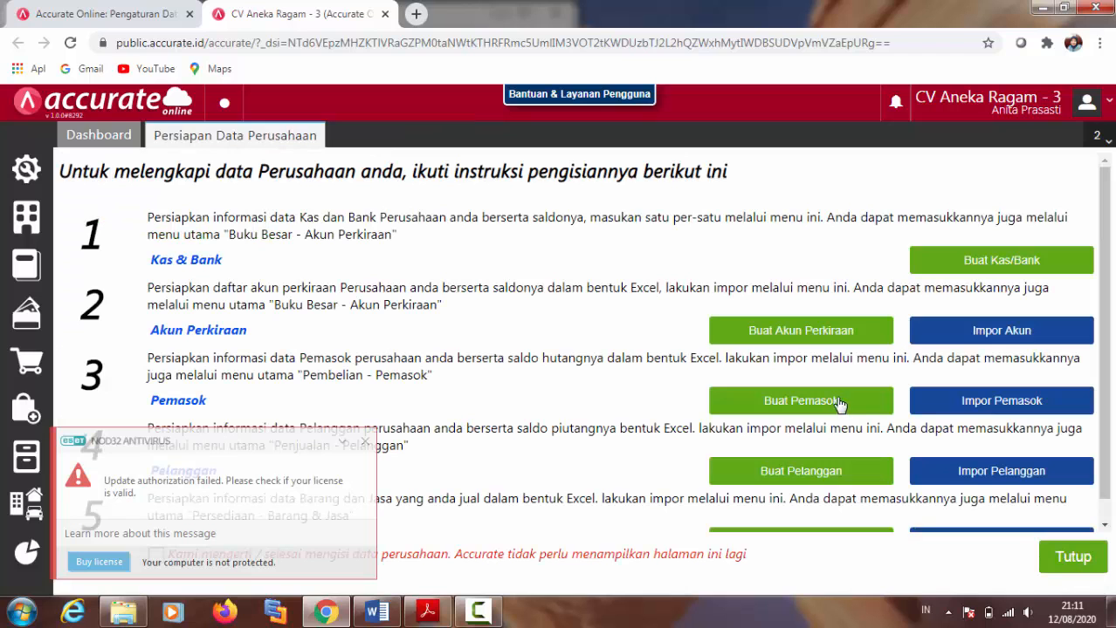
pyautogui.click(989, 475)
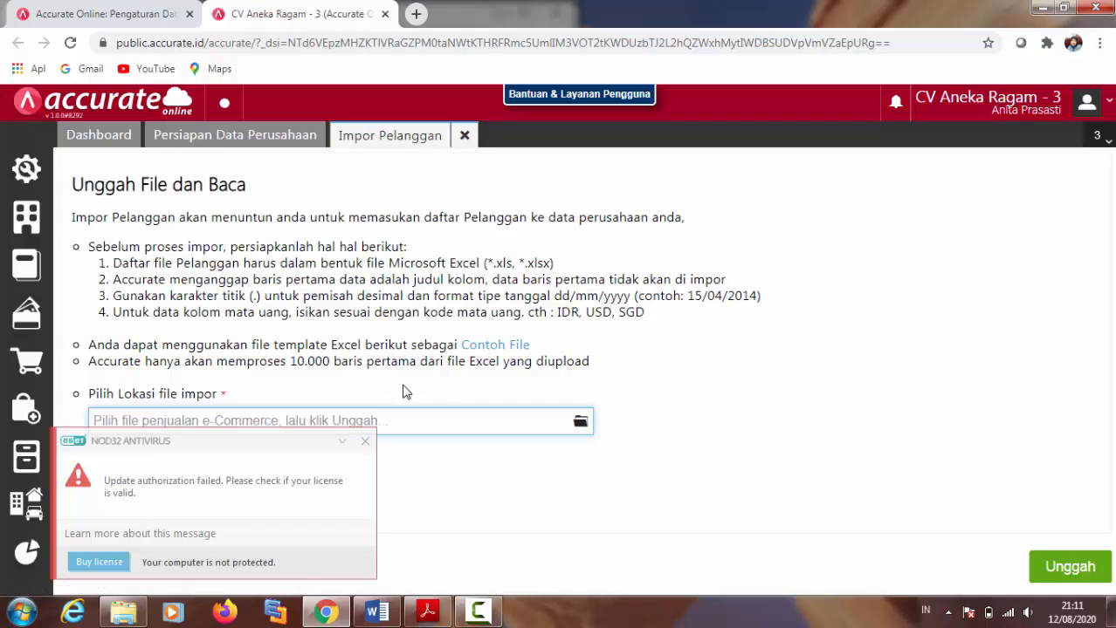
pyautogui.click(579, 424)
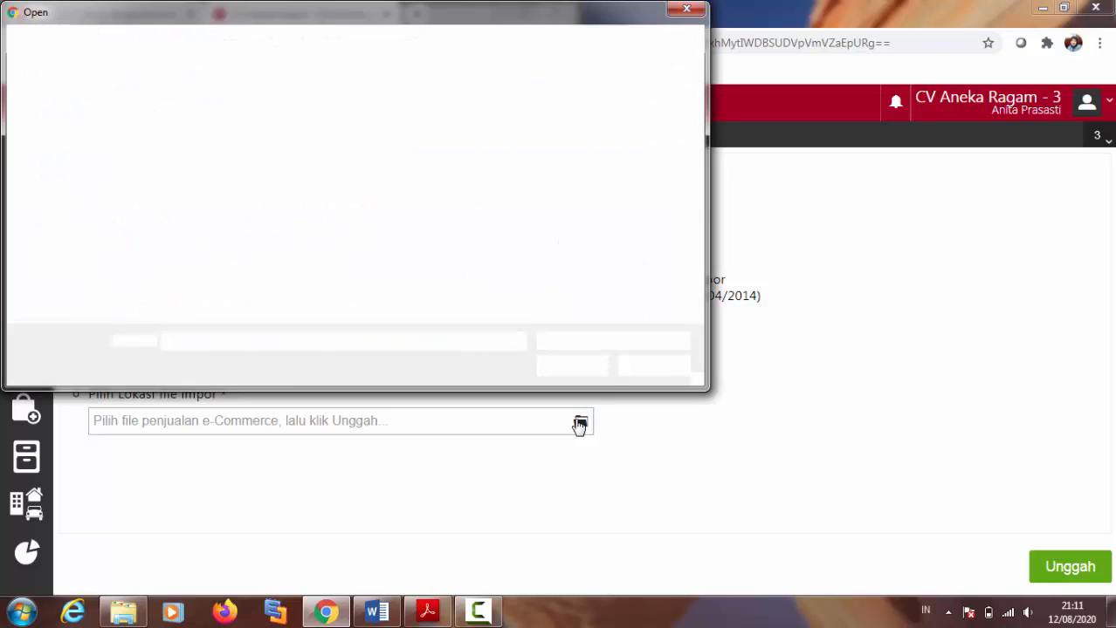
pyautogui.click(215, 153)
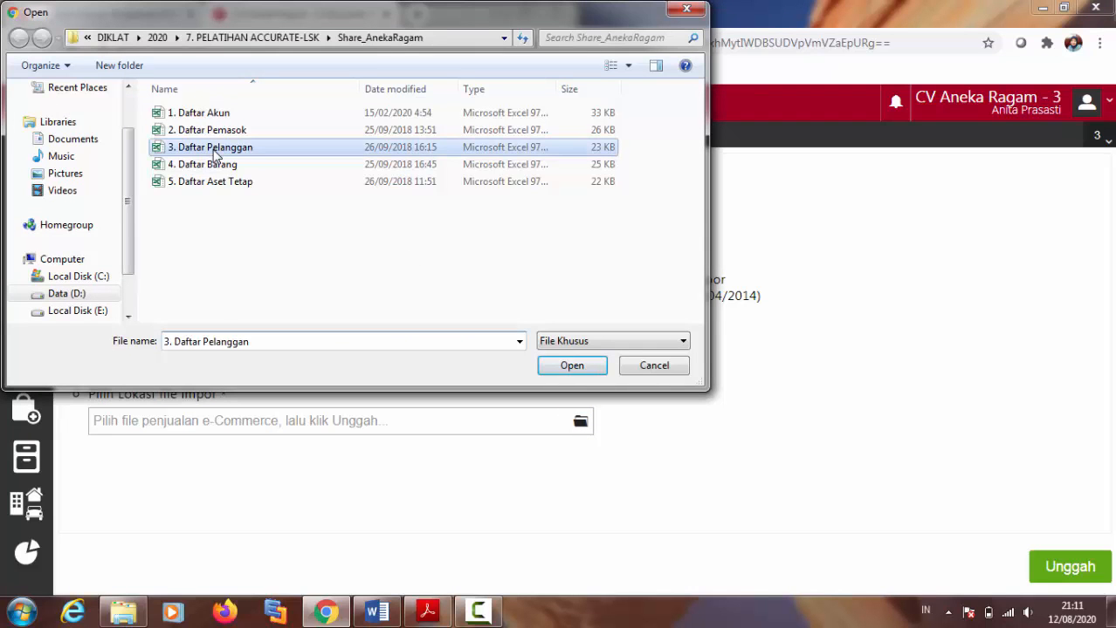
pyautogui.click(571, 367)
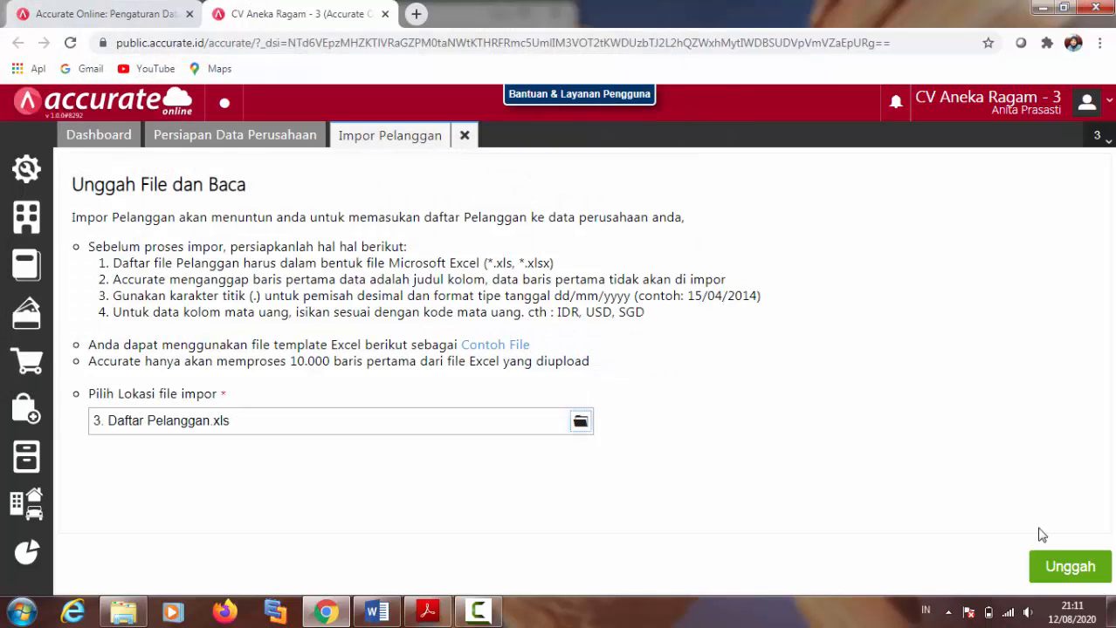
pyautogui.click(1078, 570)
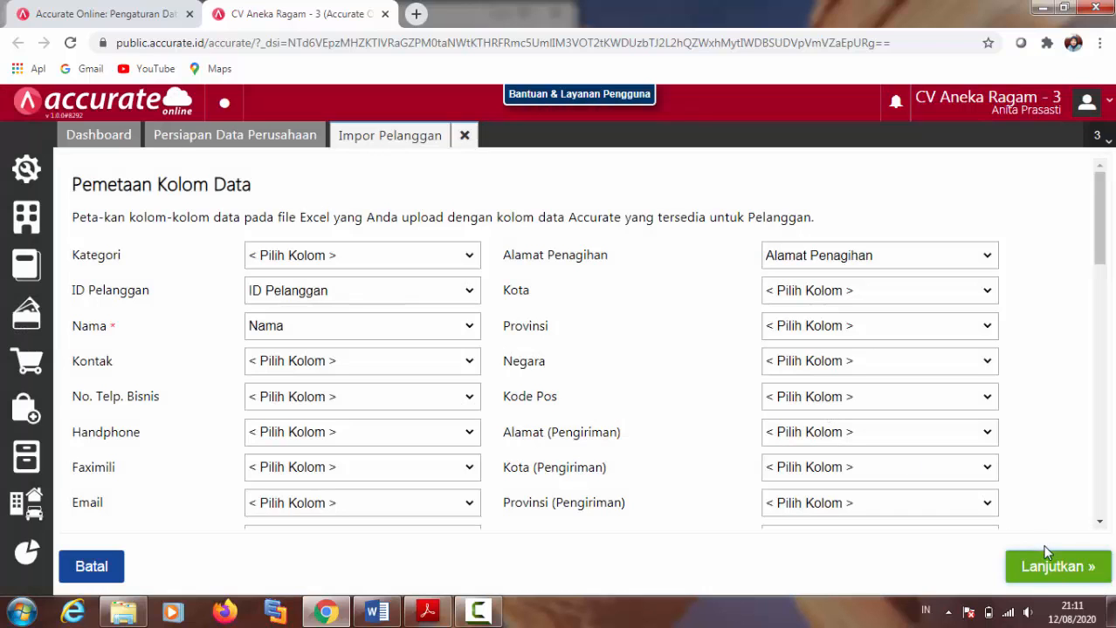
# - Accept the customer column mapping, enable updating existing data with opening balances added, run the import and close its result
pyautogui.click(1065, 569)
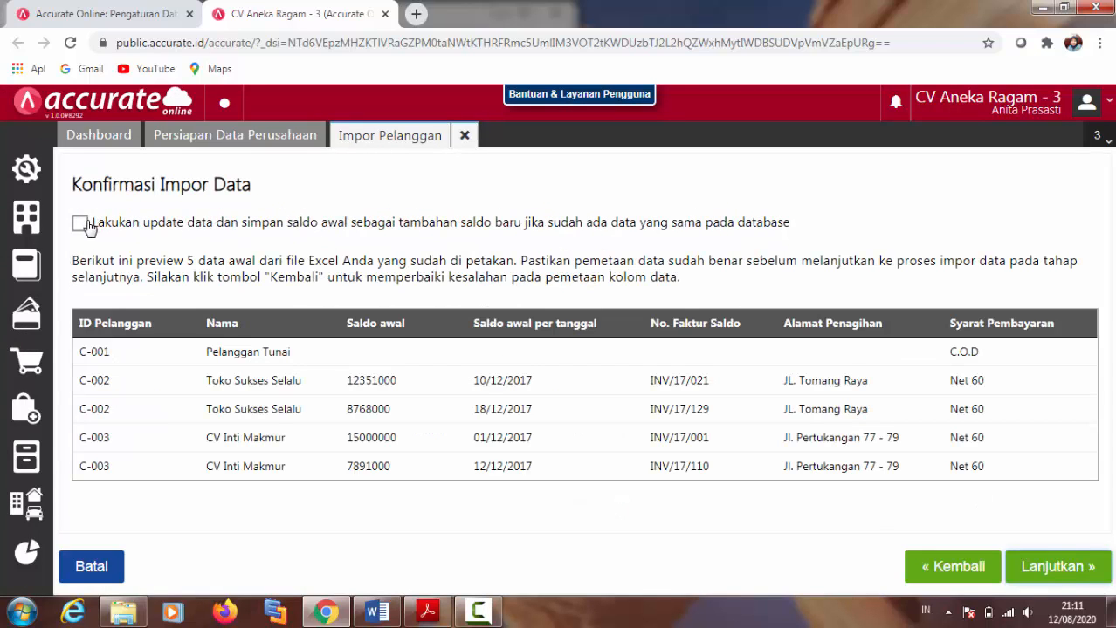
pyautogui.click(81, 224)
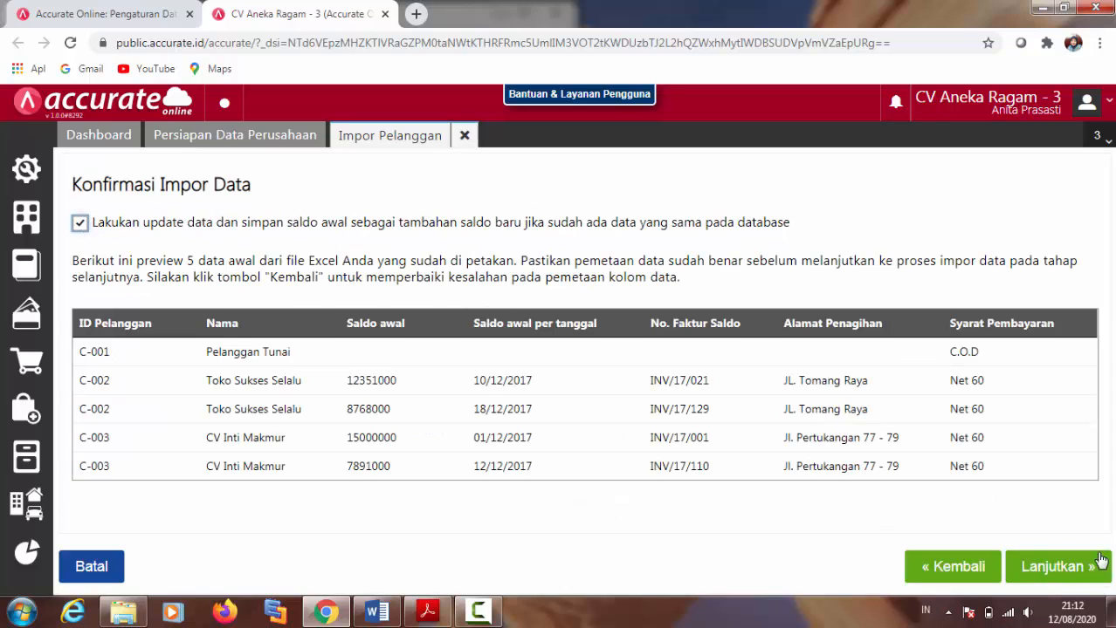
pyautogui.click(1065, 576)
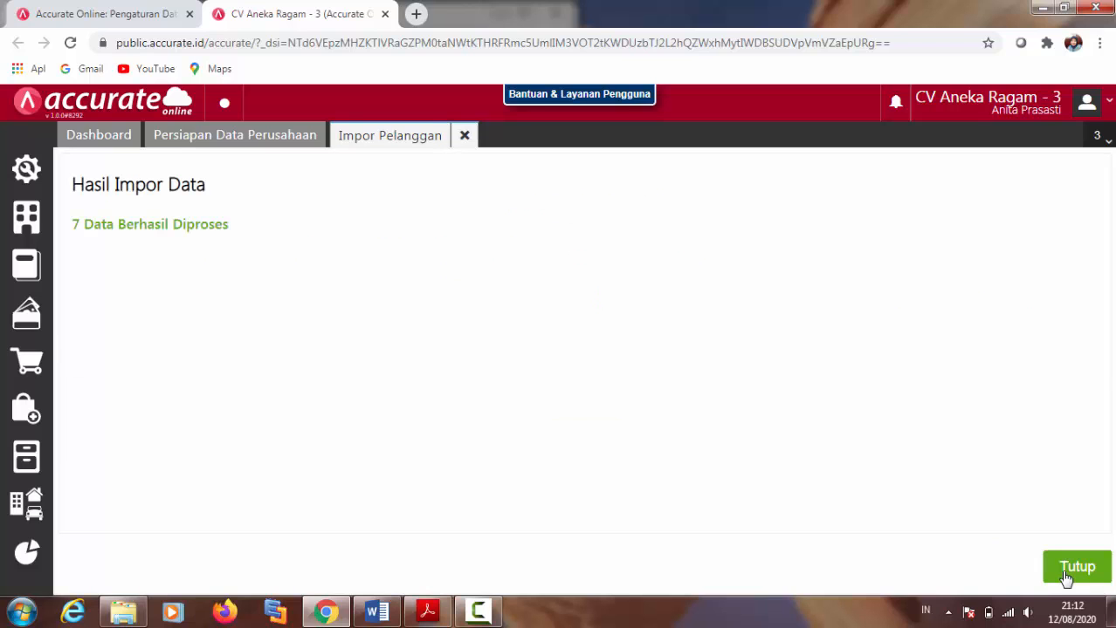
pyautogui.click(1065, 578)
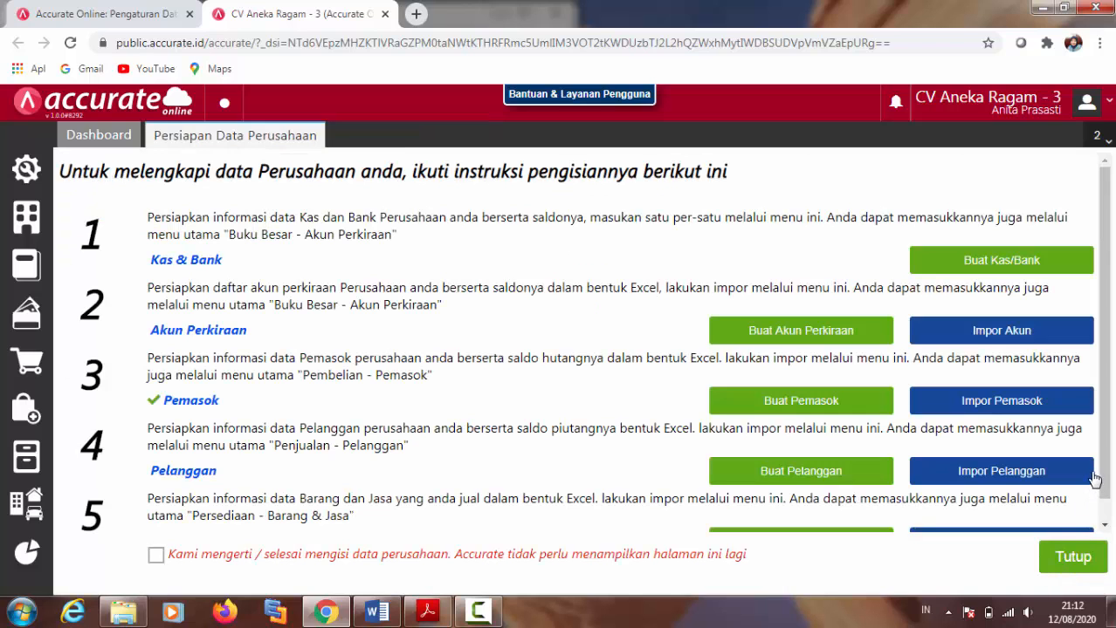
# - Start the goods and services import and upload the file 4. Daftar Barang from the Share_AnekaRagam folder
pyautogui.scroll(-1, 1110, 515)
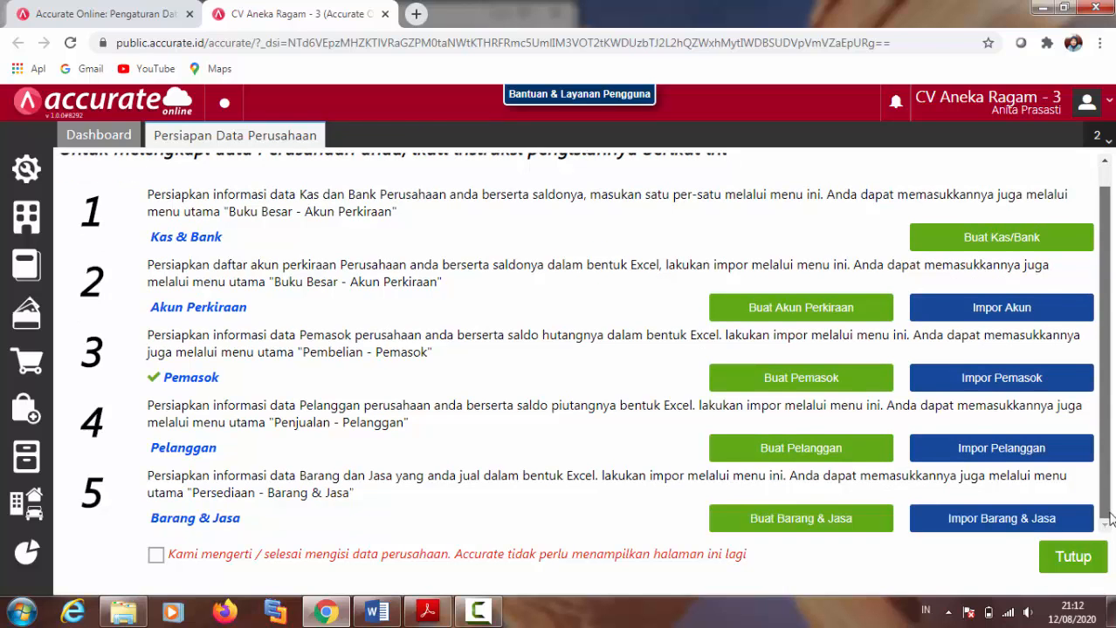
pyautogui.click(1003, 530)
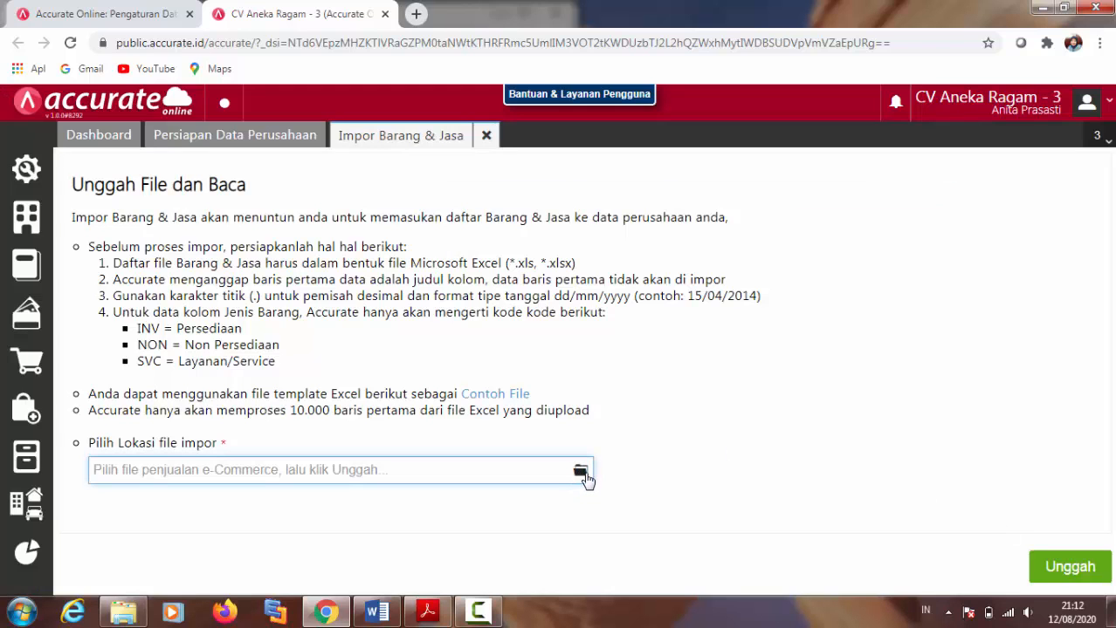
pyautogui.click(581, 474)
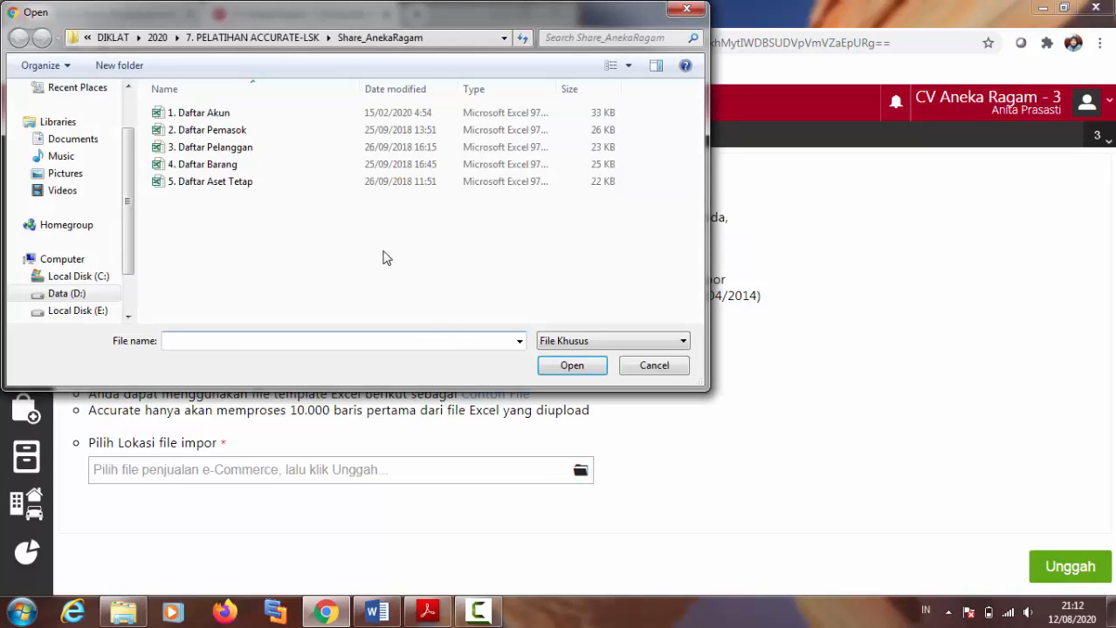
pyautogui.click(229, 168)
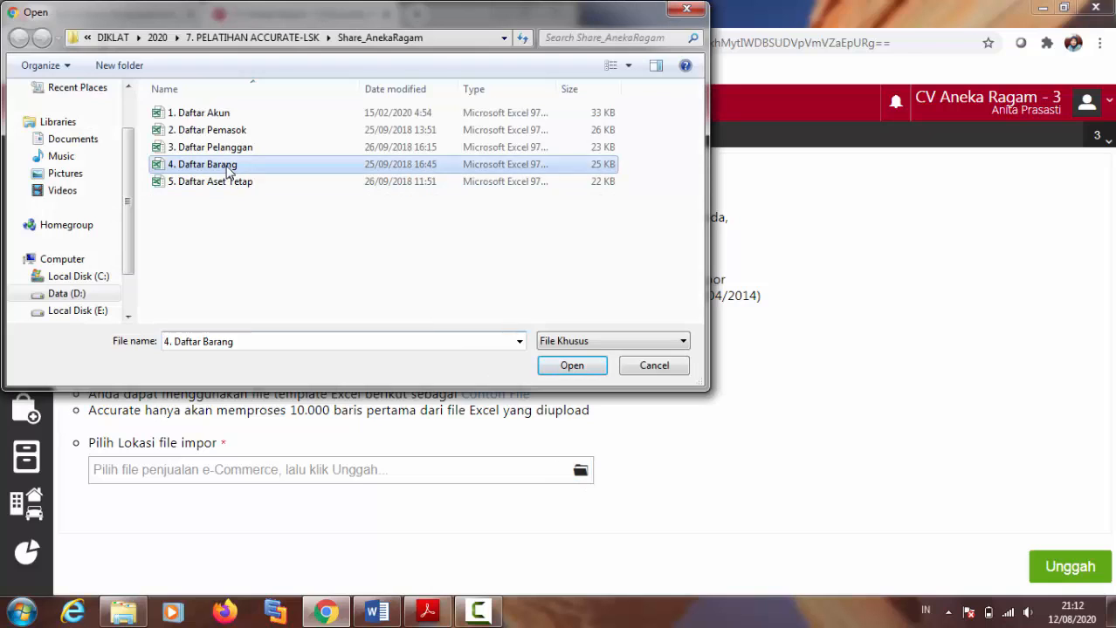
pyautogui.click(573, 367)
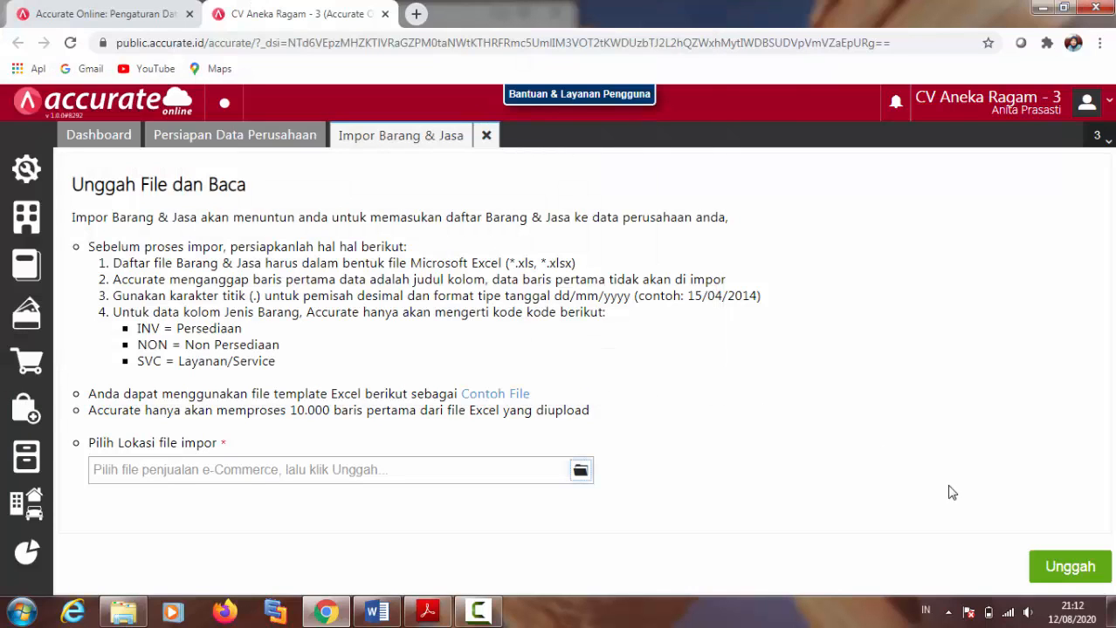
pyautogui.click(1070, 576)
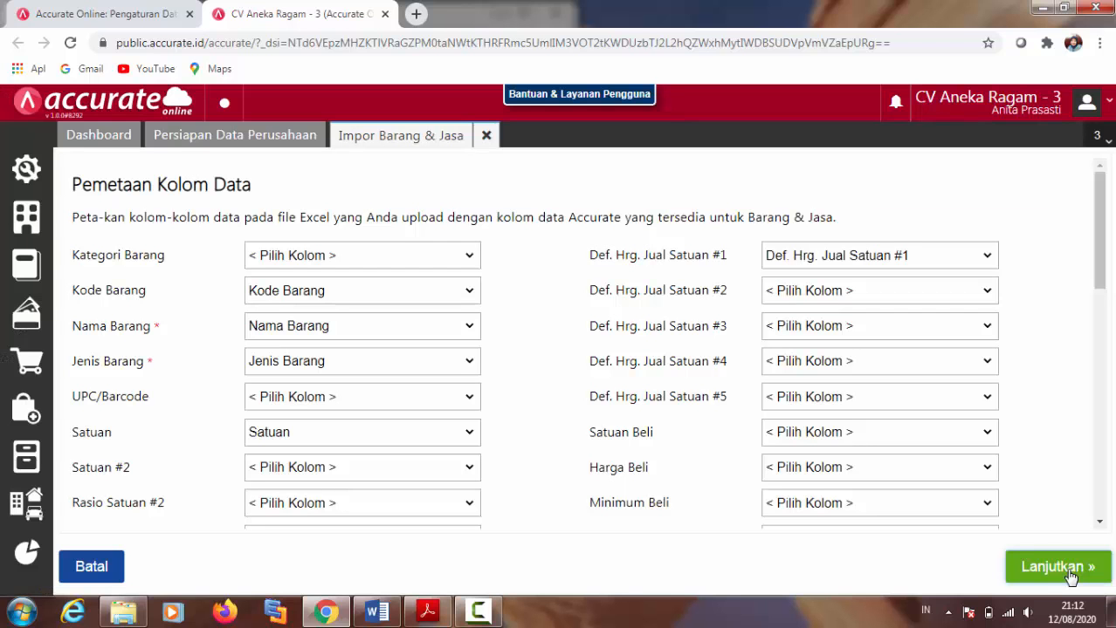
# - Try to import the goods and services with the proposed column mapping and updating of existing data enabled, and dismiss the error dialog
pyautogui.click(1070, 576)
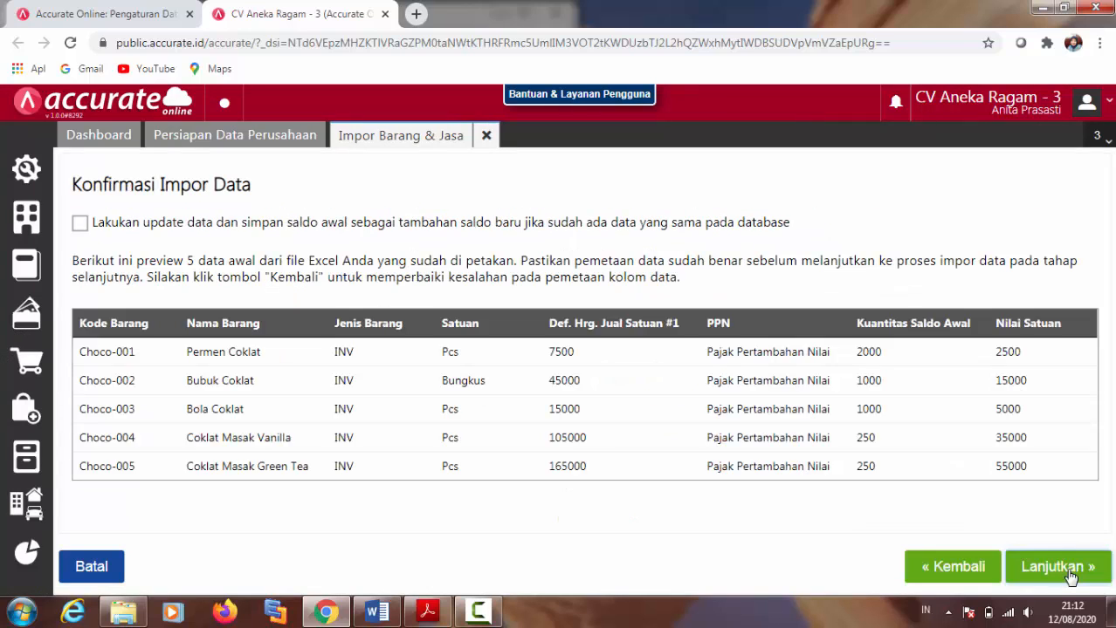
pyautogui.click(79, 224)
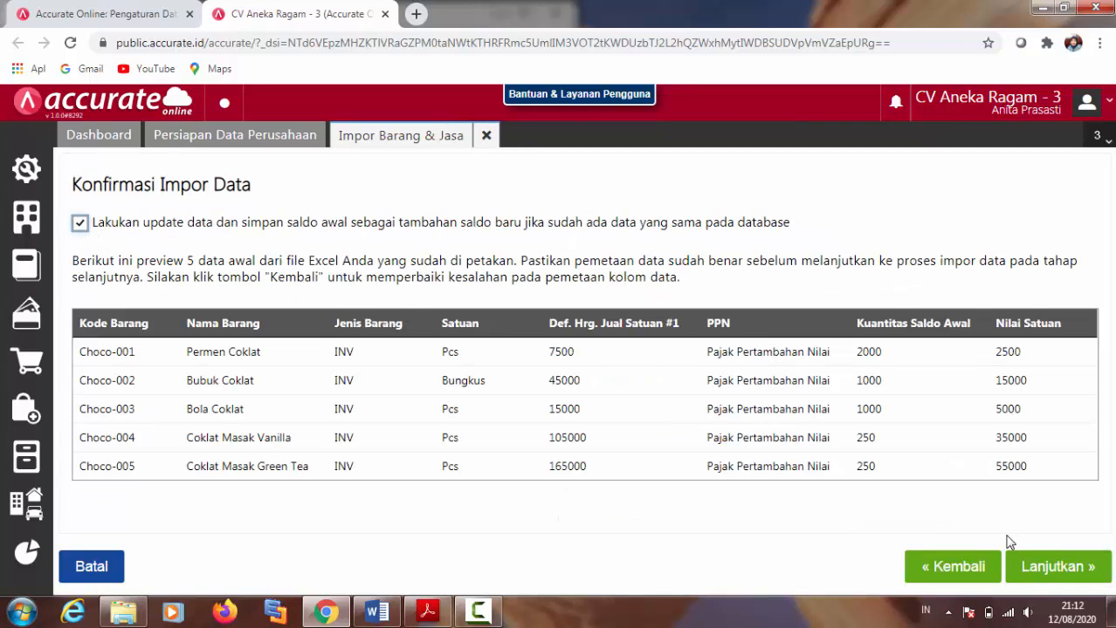
pyautogui.click(1054, 569)
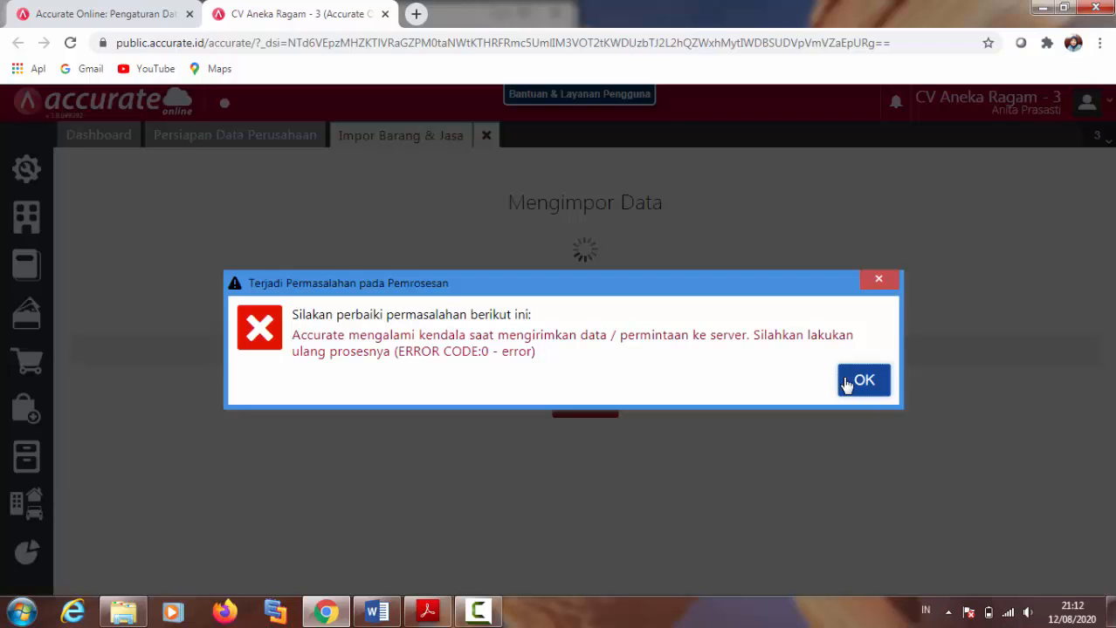
pyautogui.click(864, 384)
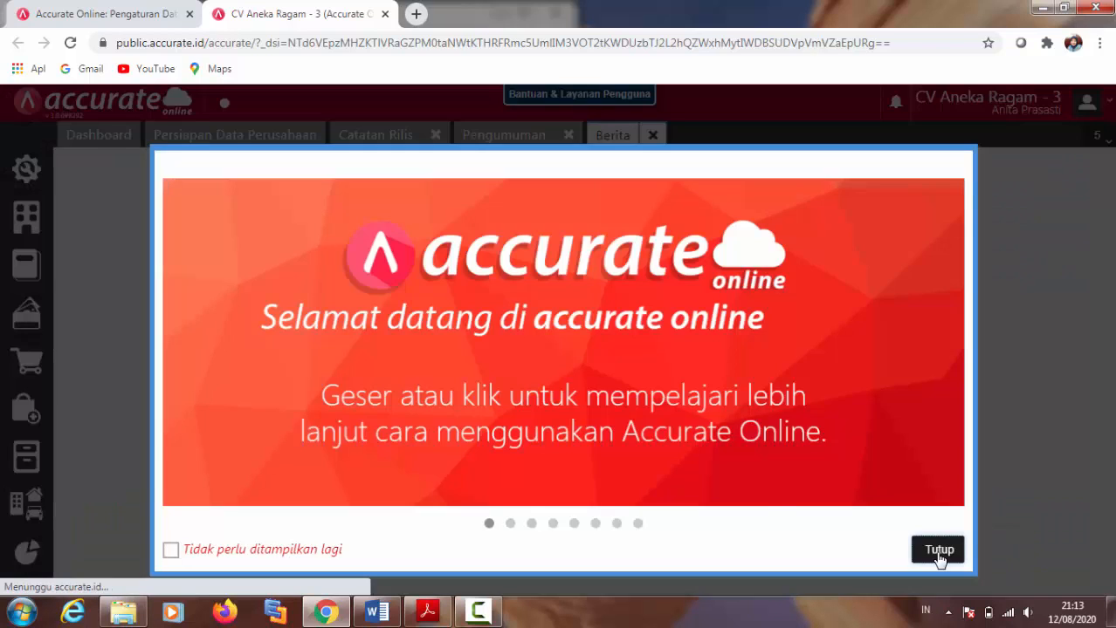
# - Close the welcome slideshow and the Berita, Pengumuman and Catatan Rilis pages to return to the company data preparation page
pyautogui.click(936, 554)
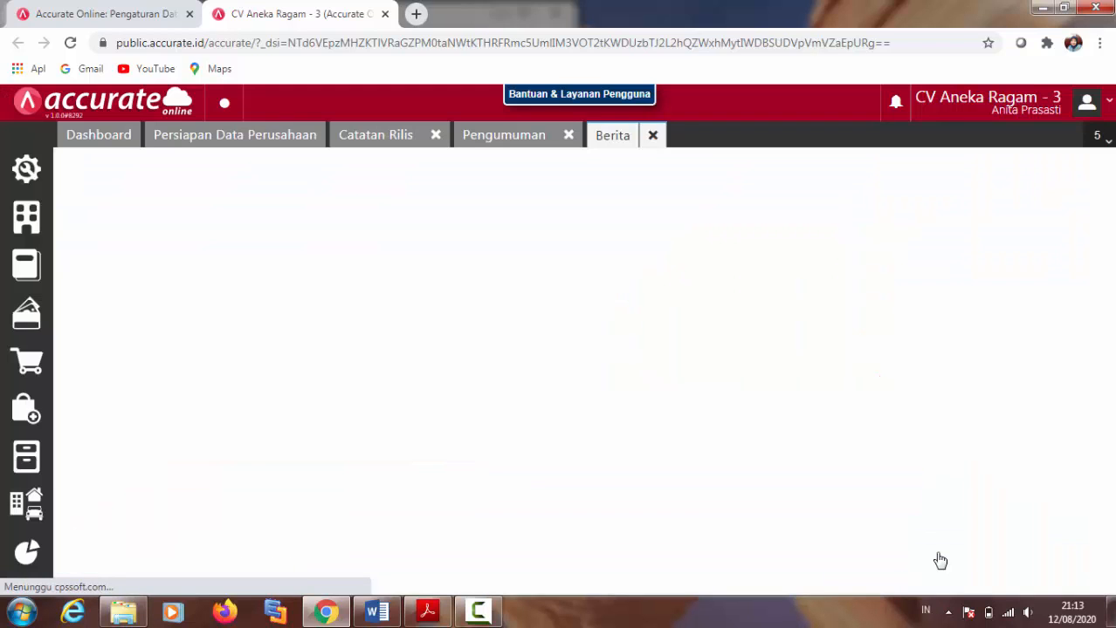
pyautogui.click(652, 135)
pyautogui.click(568, 138)
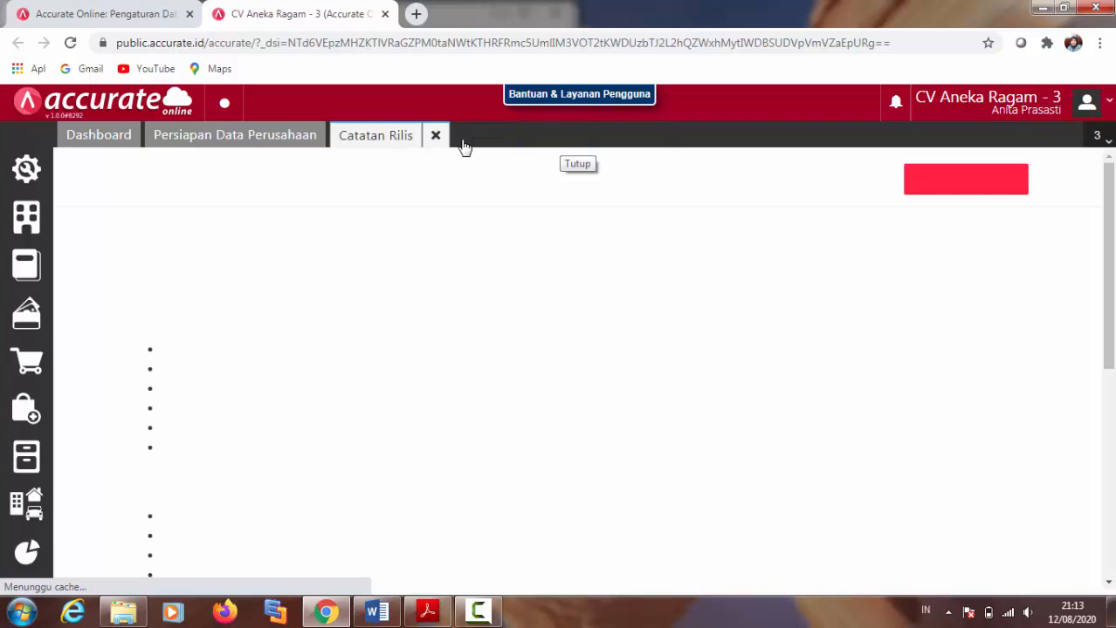
pyautogui.click(433, 137)
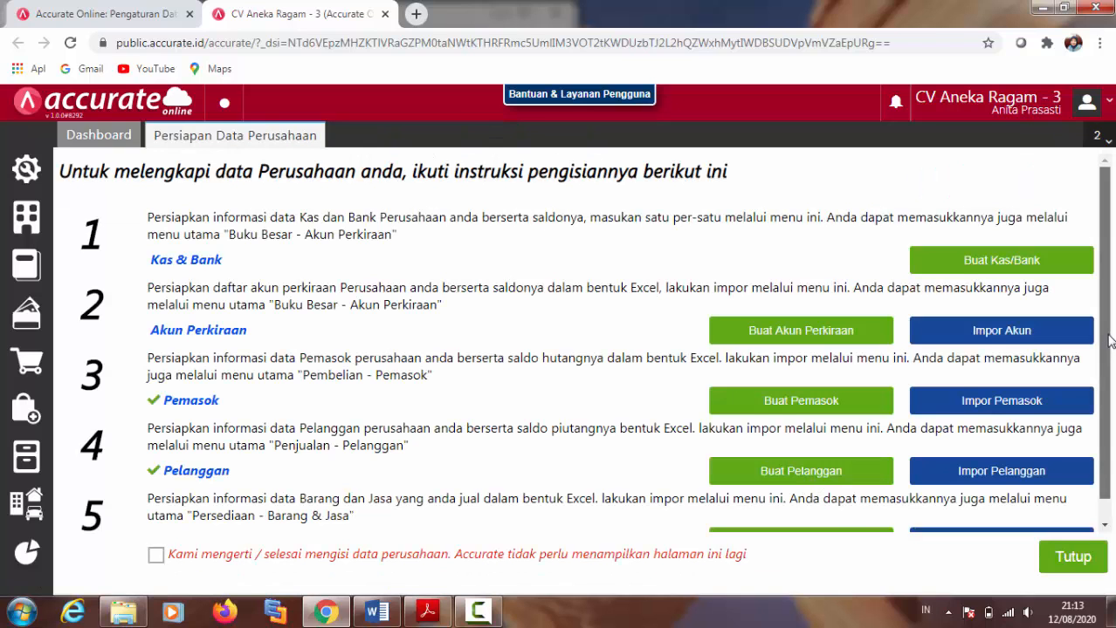
pyautogui.moveTo(1111, 339)
pyautogui.mouseDown()
pyautogui.moveTo(1112, 366)
pyautogui.moveTo(1107, 339)
pyautogui.mouseUp()
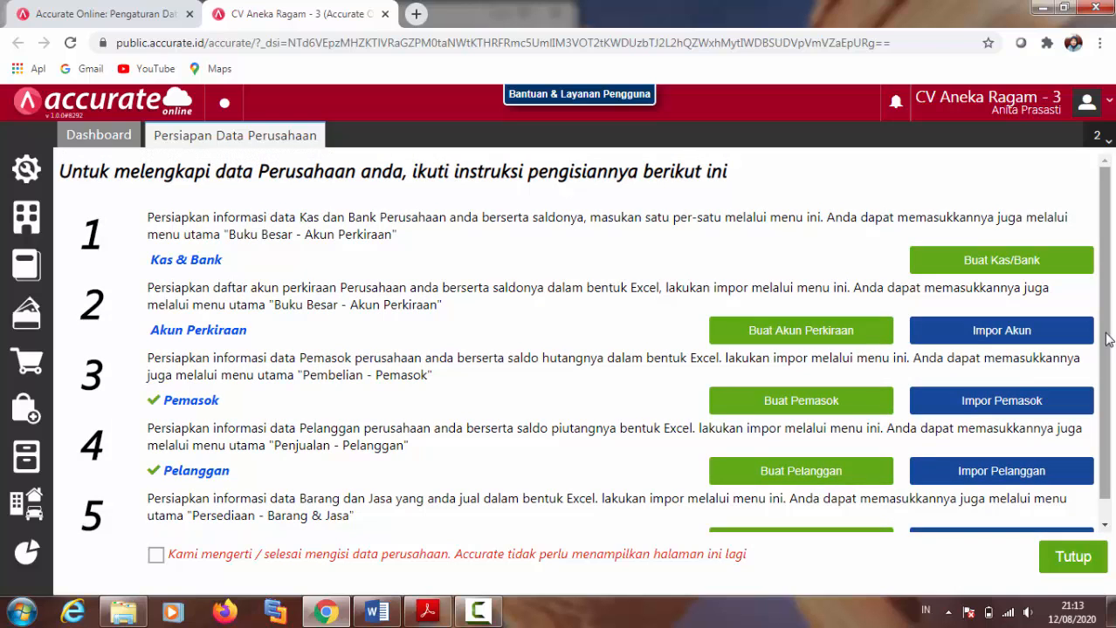
pyautogui.moveTo(1107, 338)
pyautogui.mouseDown()
pyautogui.moveTo(1106, 391)
pyautogui.moveTo(1102, 339)
pyautogui.mouseUp()
pyautogui.moveTo(1103, 338); pyautogui.dragTo(1102, 397)
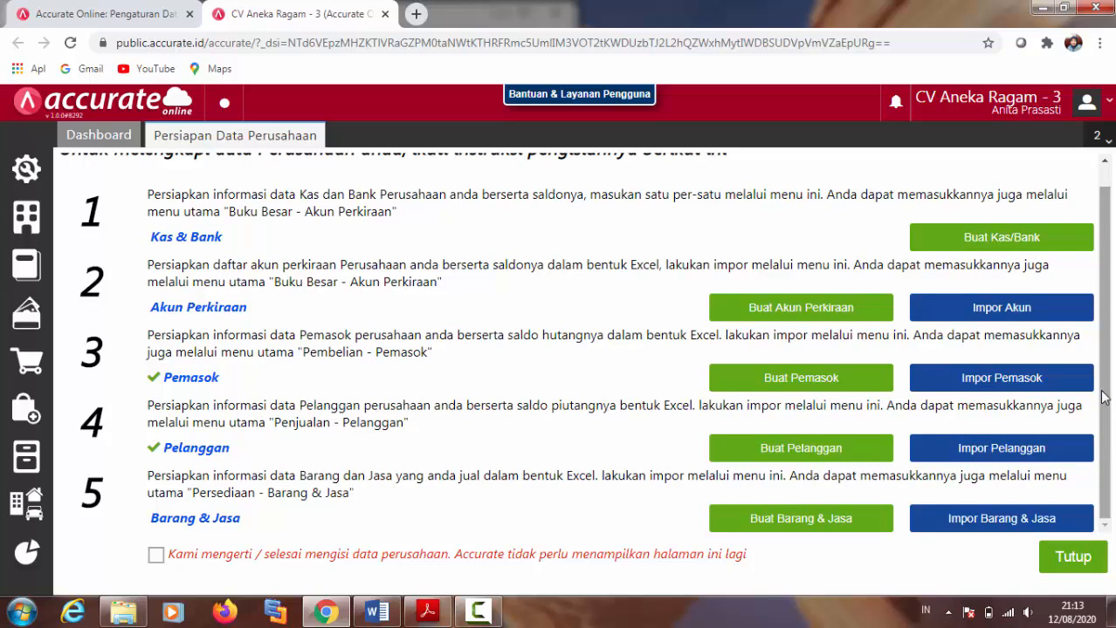
pyautogui.click(496, 614)
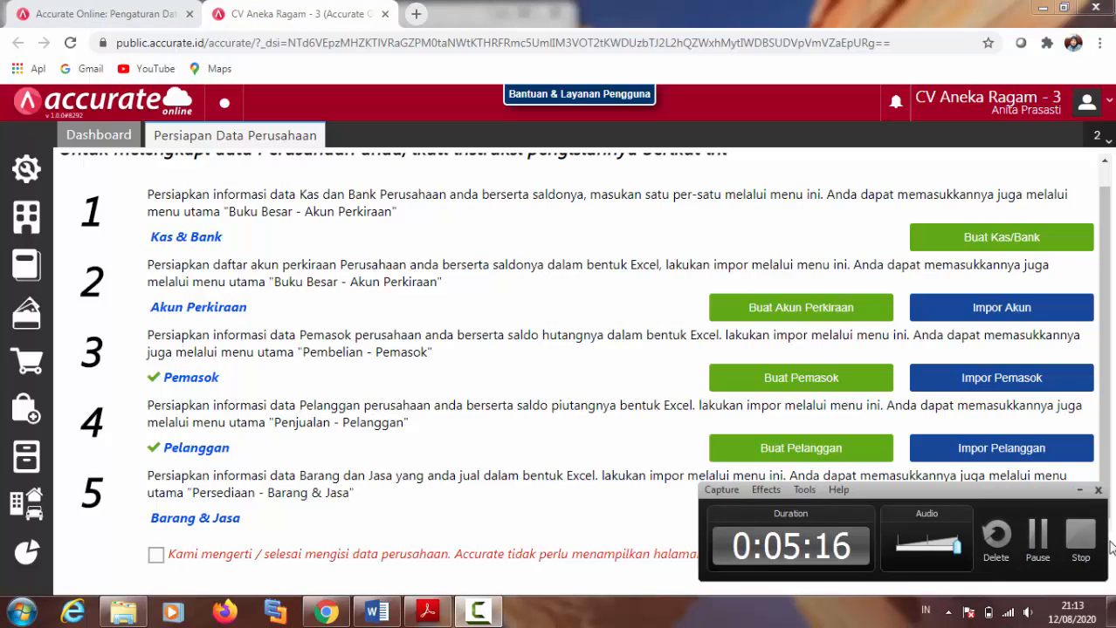